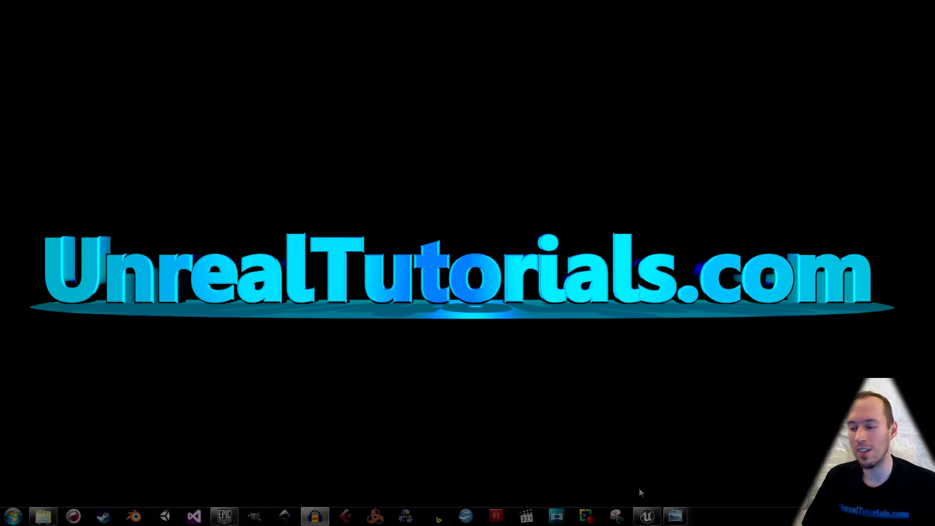
Bring the Unreal Engine editor with FirstPersonExampleMap to the front
click(648, 515)
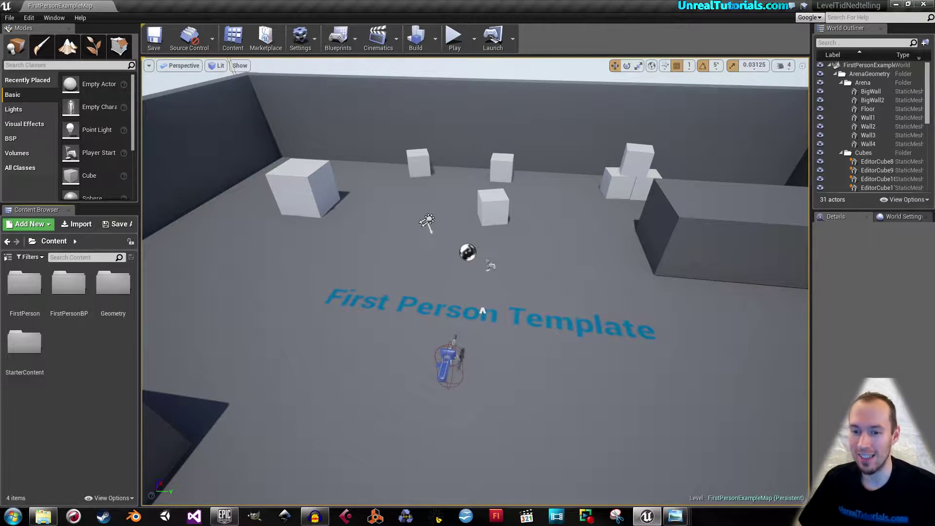
Open the FirstPersonCharacter Blueprint from FirstPersonBP > Blueprints in the Content Browser
mouse_move(476, 292)
right_down()
mouse_move(475, 273)
mouse_move(482, 283)
right_up()
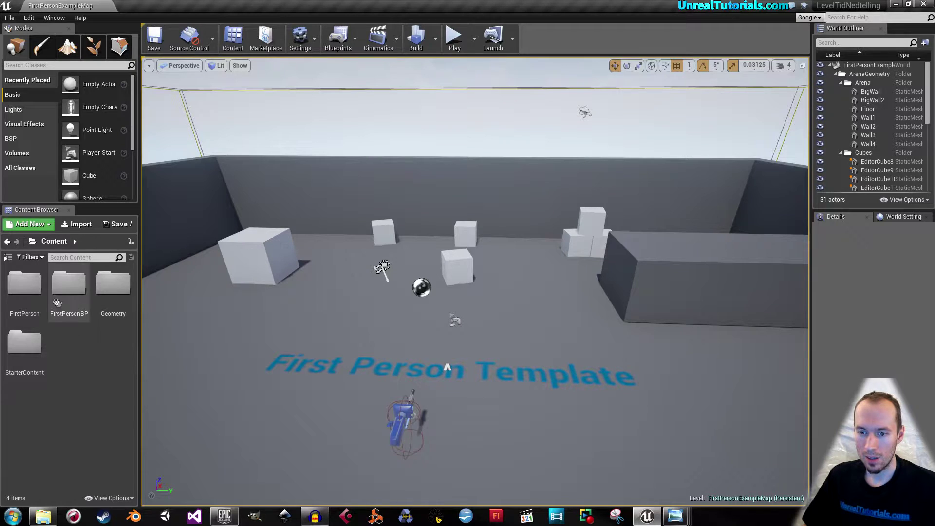
double_click(78, 286)
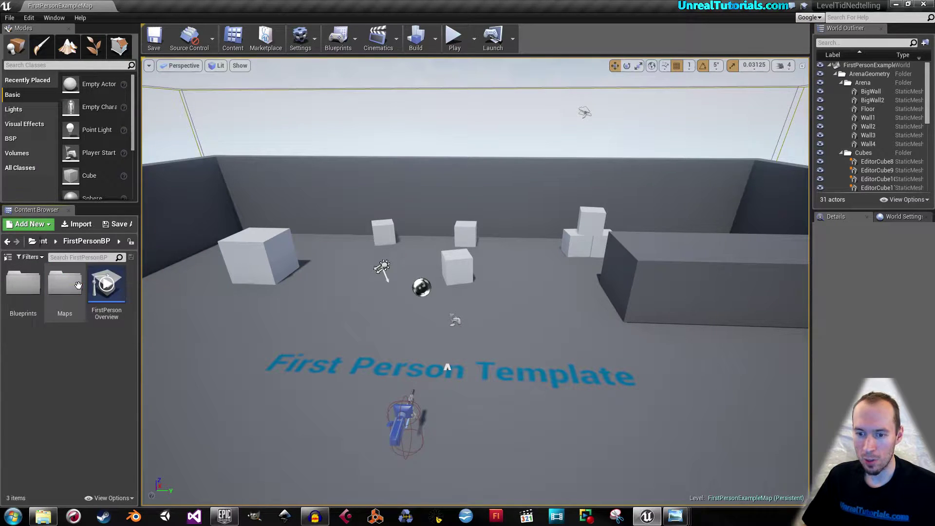
click(28, 291)
double_click(27, 290)
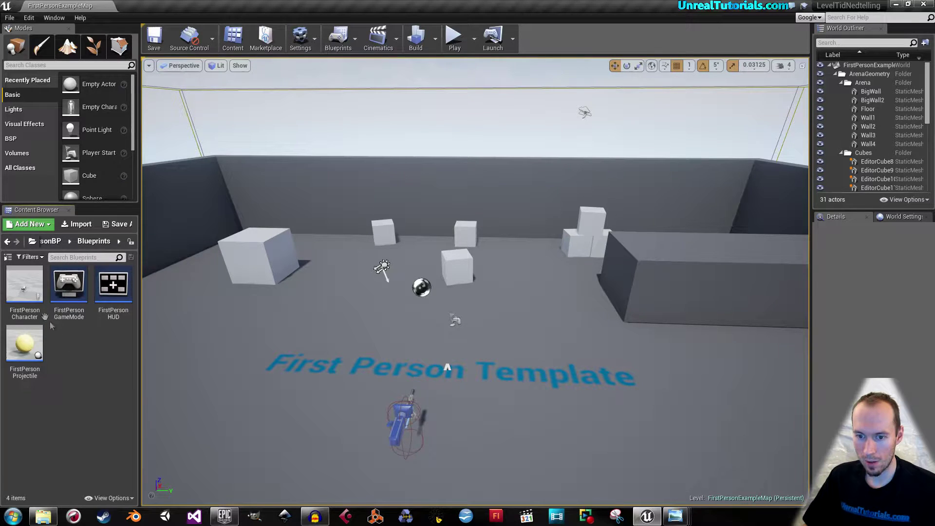
double_click(25, 287)
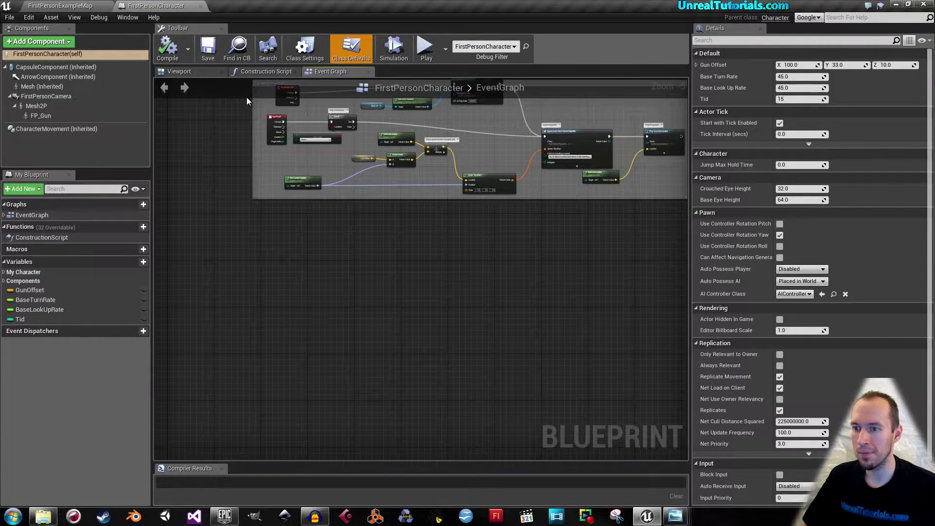
In the Viewport, add a Text Render component to the character named Tidsnedtelling
click(199, 72)
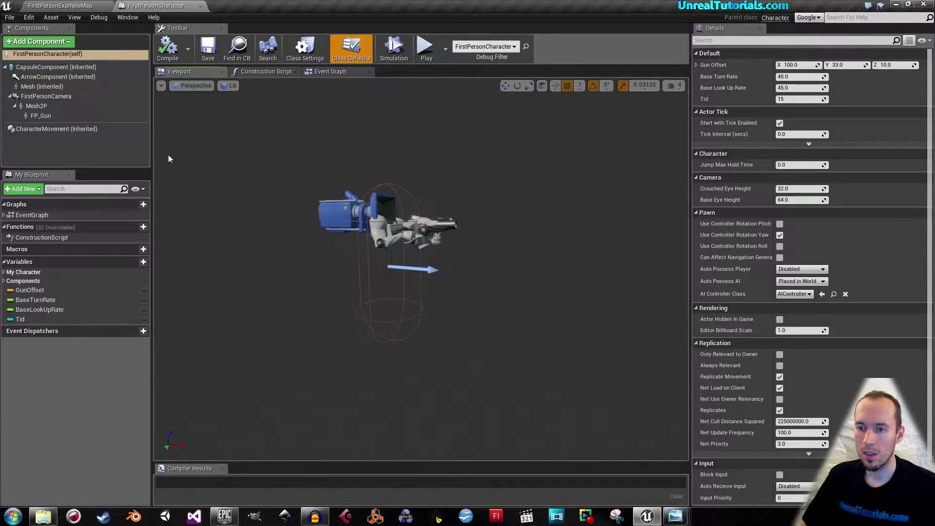
click(53, 44)
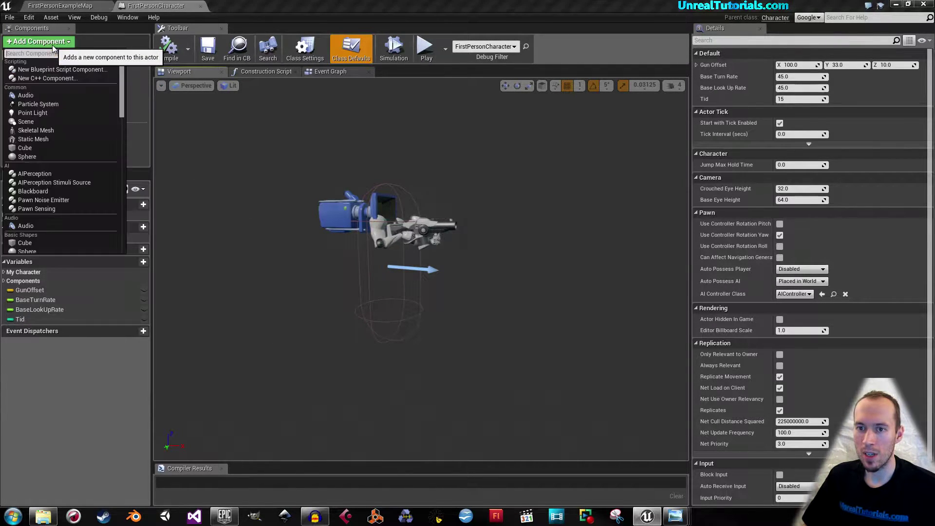
text(text)
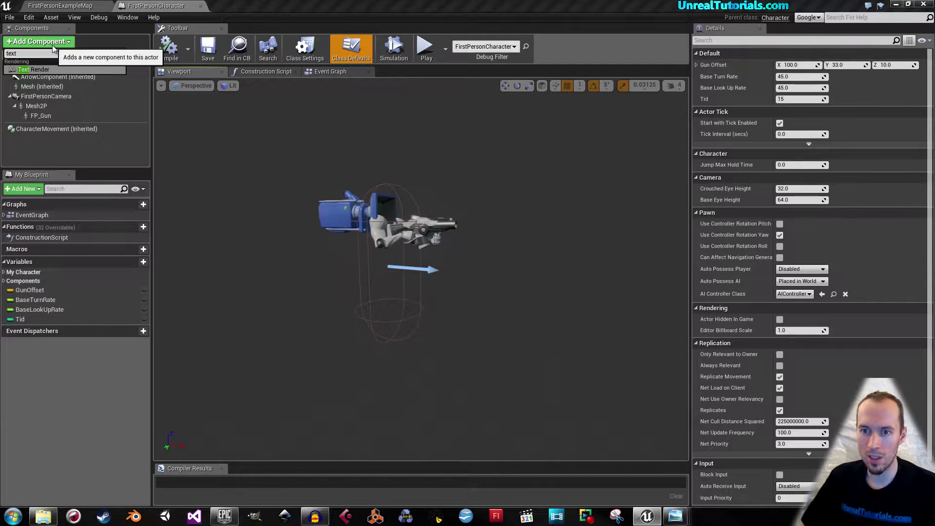
click(41, 70)
text(Tidsnedtelling)
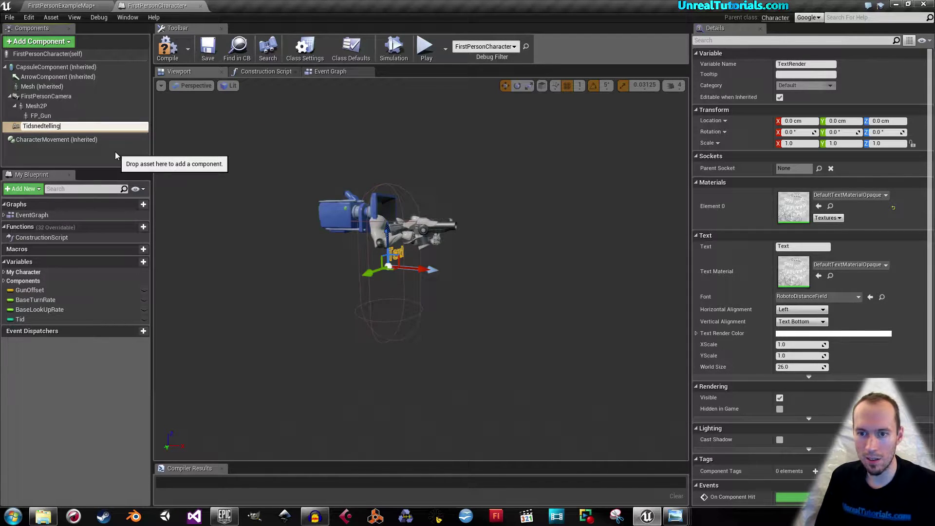
key(Return)
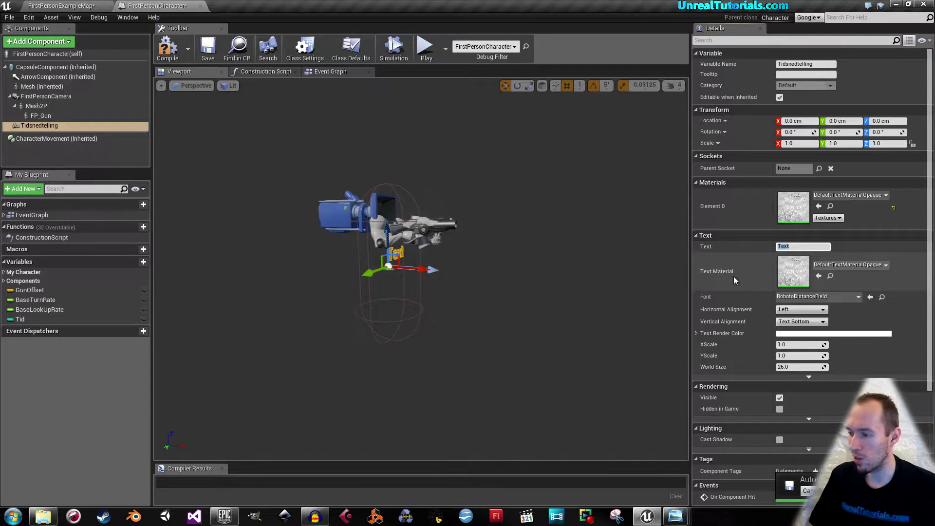
Set the Tidsnedtelling Text property to 15
click(803, 247)
key(BackSpace)
key(BackSpace)
key(BackSpace)
text(15)
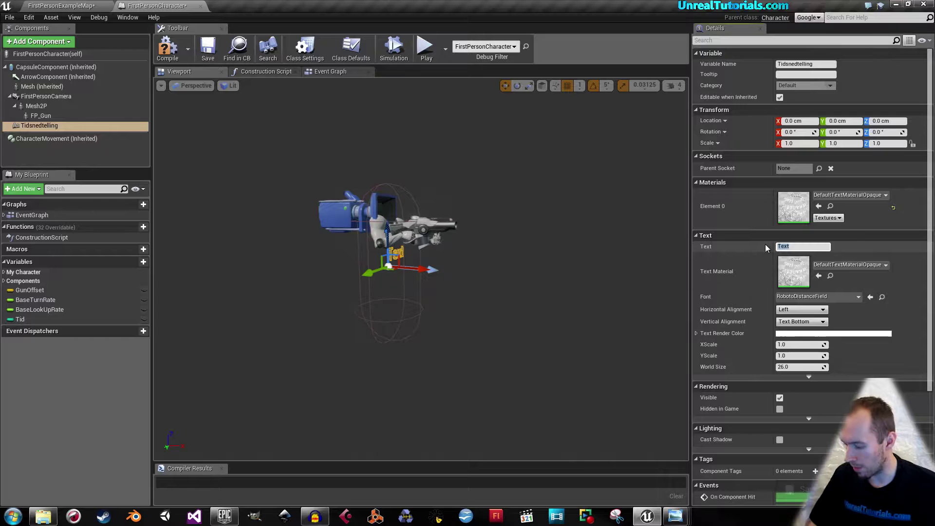
key(Return)
Move the text forward along X to 214 cm
drag(428, 269, 518, 291)
mouse_move(458, 310)
mouse_down()
mouse_move(447, 323)
mouse_move(509, 301)
mouse_move(492, 292)
mouse_move(492, 311)
mouse_up()
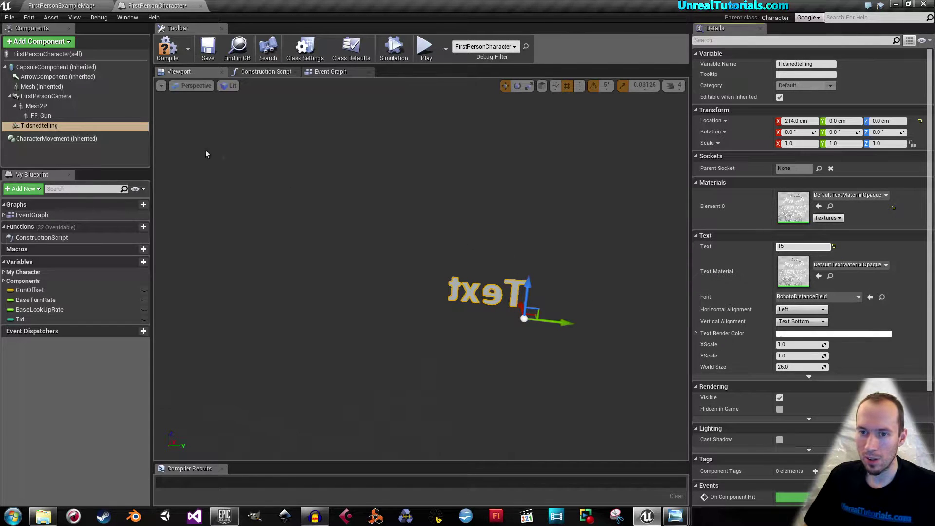
click(44, 126)
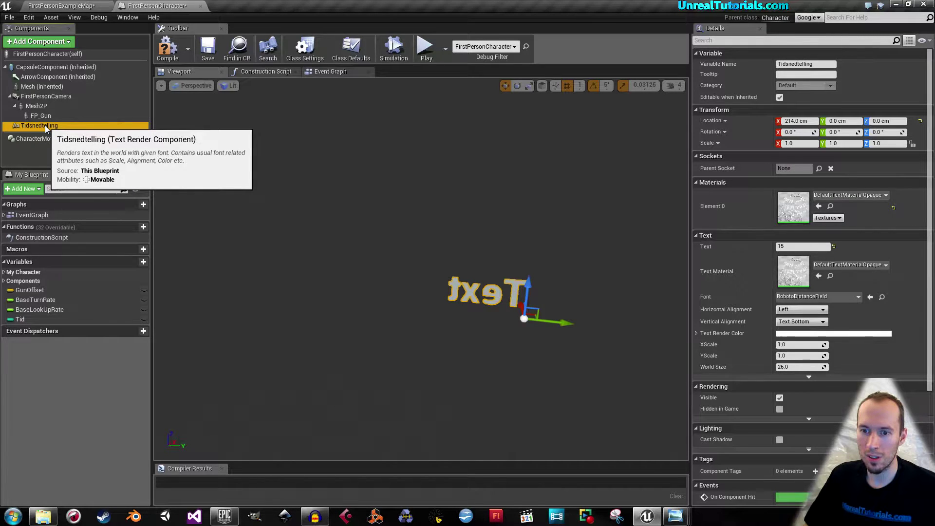
Duplicate Tidsnedtelling as TextRender and delete the original component
right_click(46, 127)
click(67, 182)
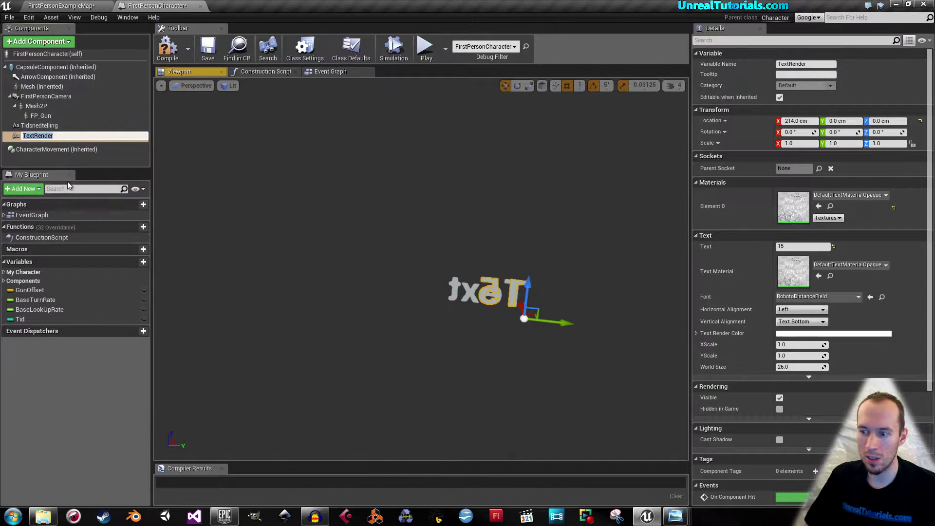
key(Return)
click(489, 287)
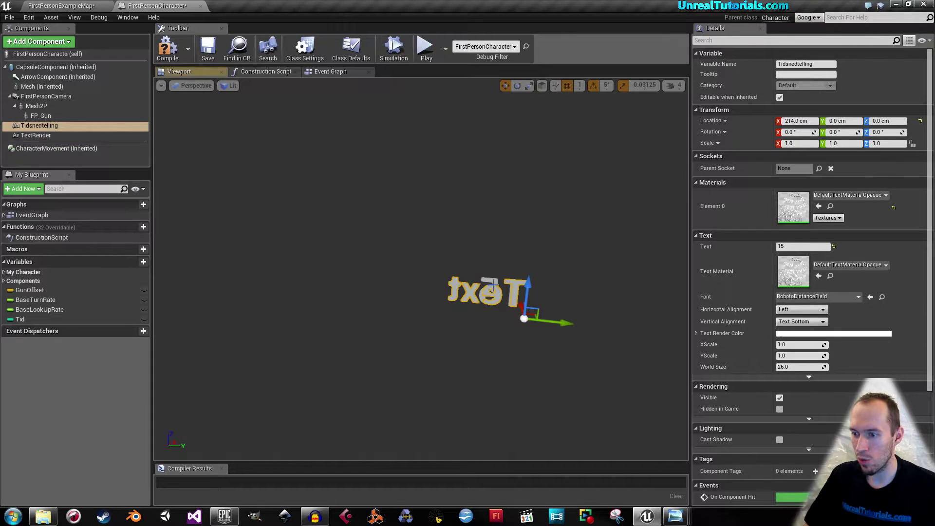
click(488, 284)
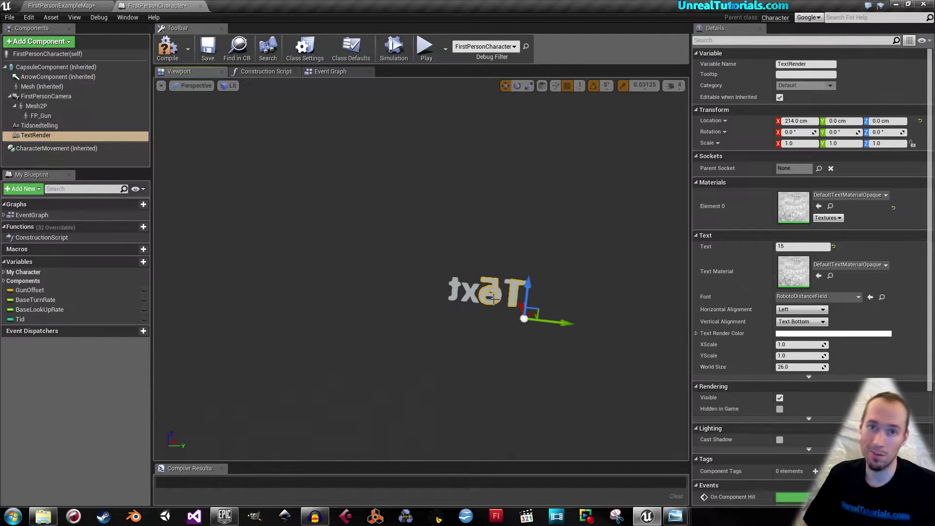
click(47, 128)
right_click(48, 127)
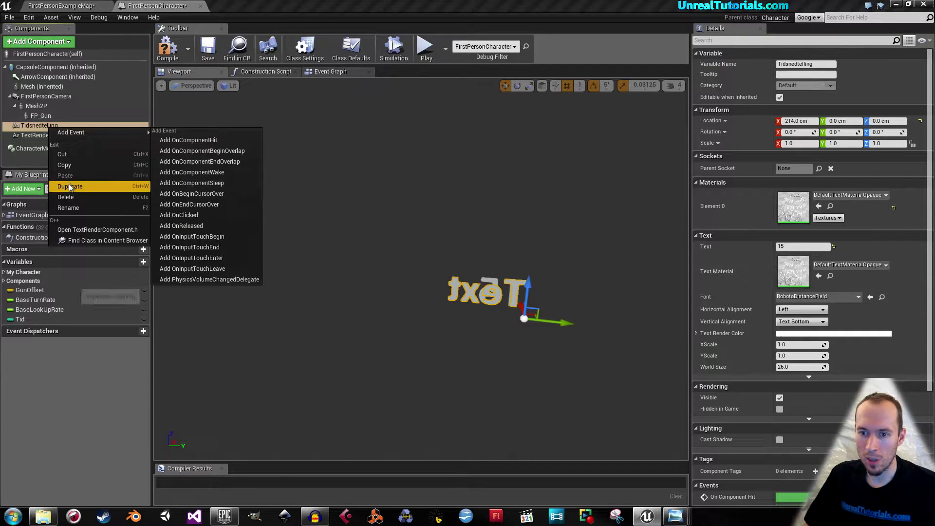
click(69, 182)
Rename the TextRender copy to Tidsnedtelling
click(51, 125)
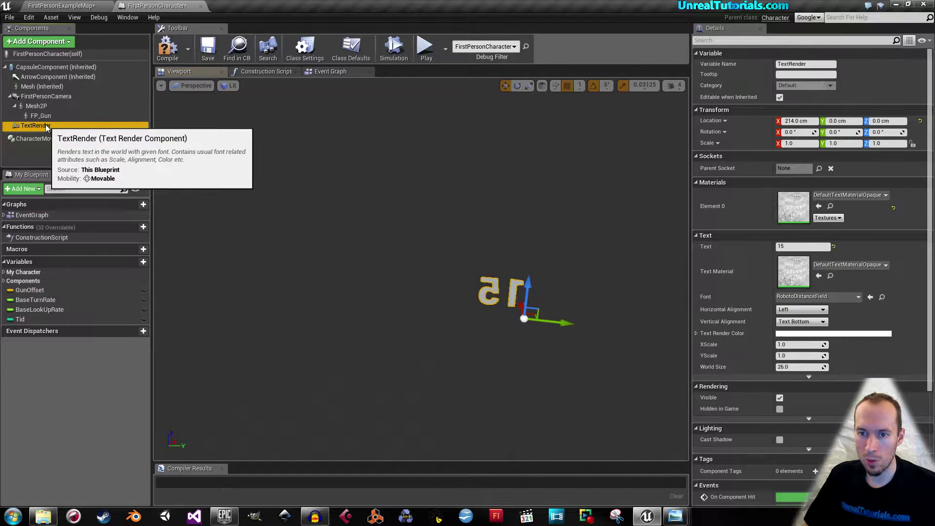
key(F2)
text(Tid)
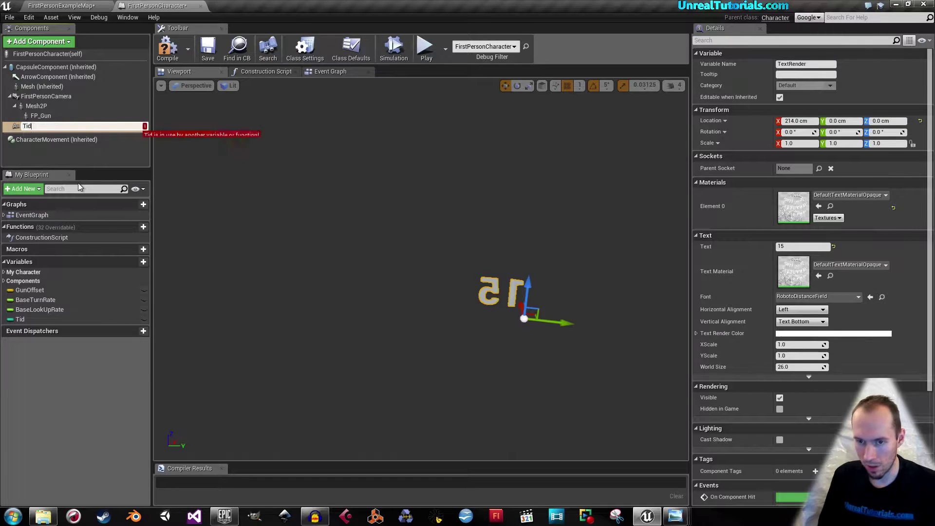
text(snedtelling)
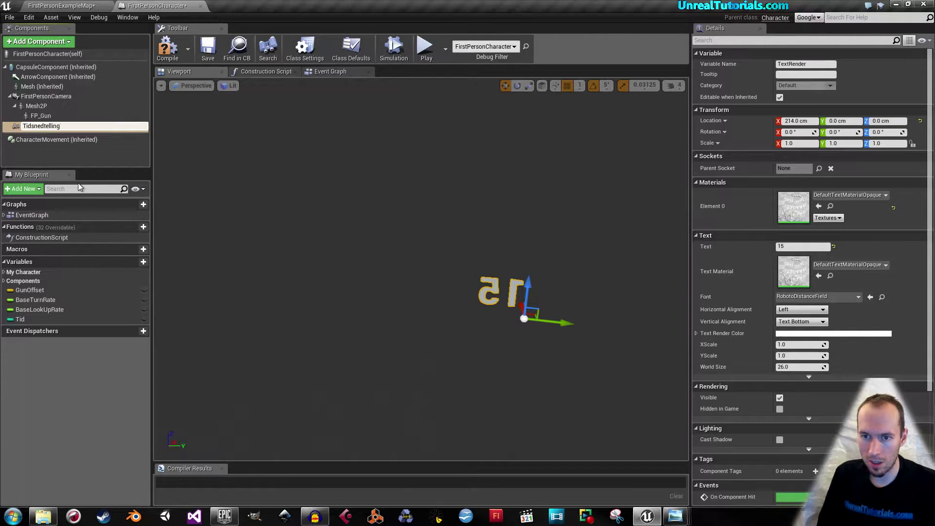
key(Return)
drag(191, 209, 192, 214)
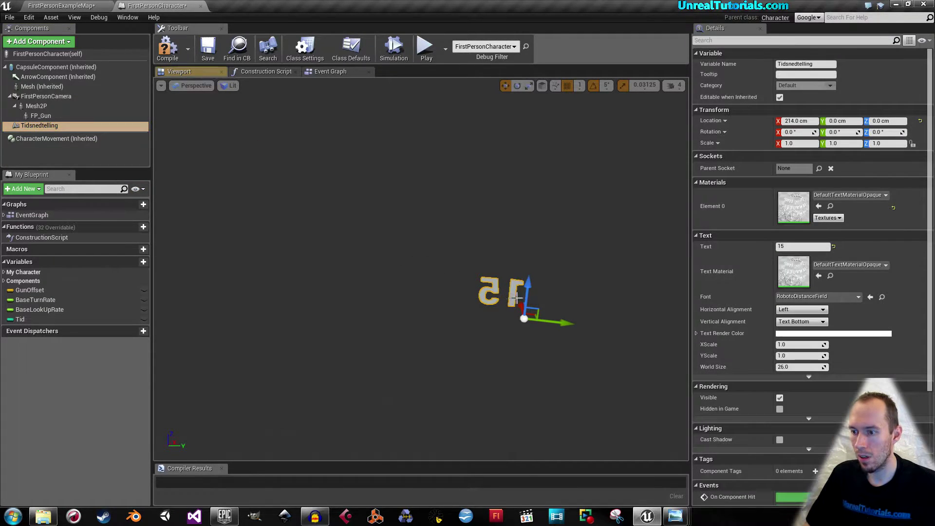
Rotate the 15 text about -180° yaw so it faces the other way
key(e)
mouse_move(487, 331)
mouse_down()
mouse_move(469, 351)
mouse_move(482, 360)
mouse_up()
right_drag(482, 360, 489, 346)
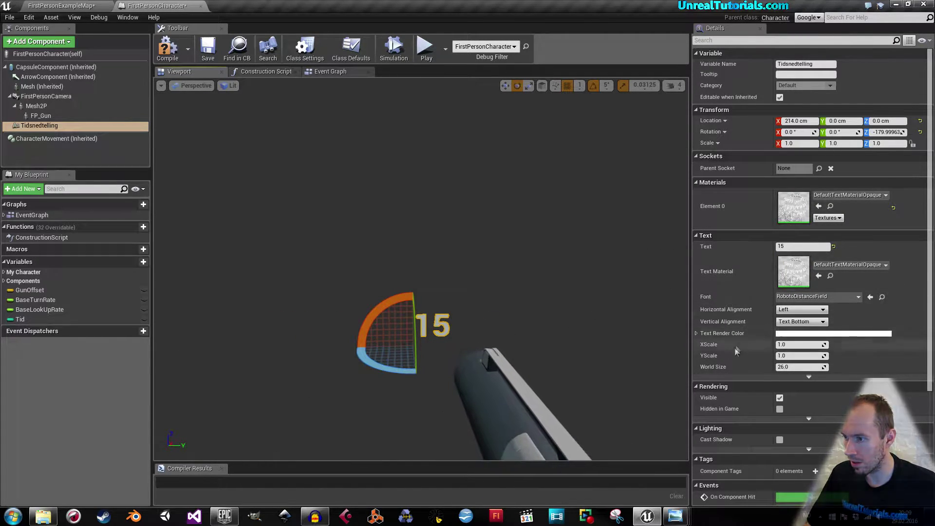
Set the Text Render Color to red and compile the Blueprint
click(816, 333)
click(895, 366)
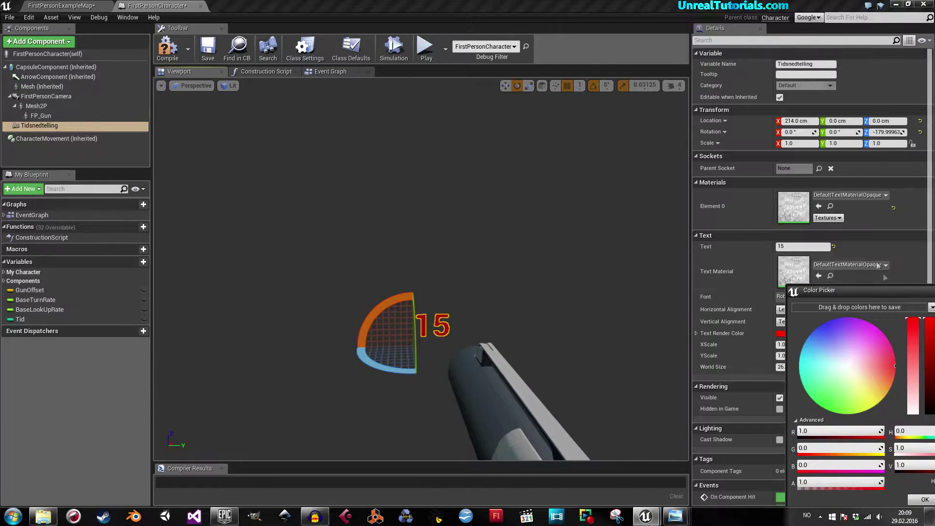
drag(875, 289, 786, 234)
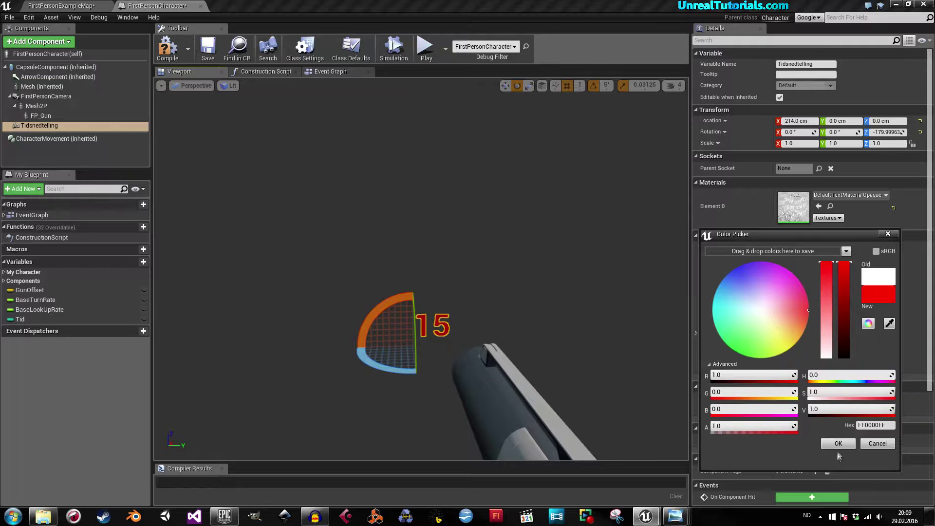
click(838, 445)
mouse_move(493, 319)
alt+mouse_down()
mouse_move(523, 322)
mouse_move(433, 312)
mouse_move(472, 202)
mouse_move(492, 214)
mouse_move(418, 292)
mouse_move(440, 285)
alt+mouse_up()
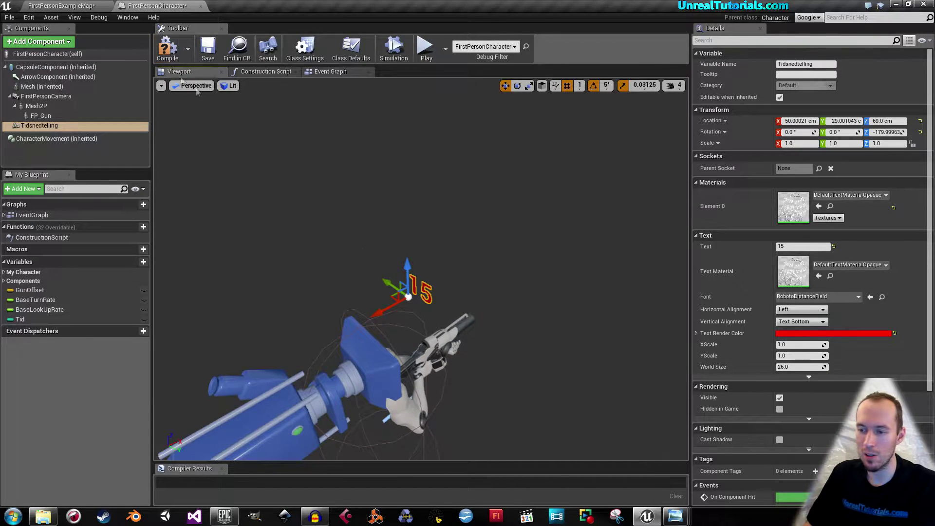
click(158, 52)
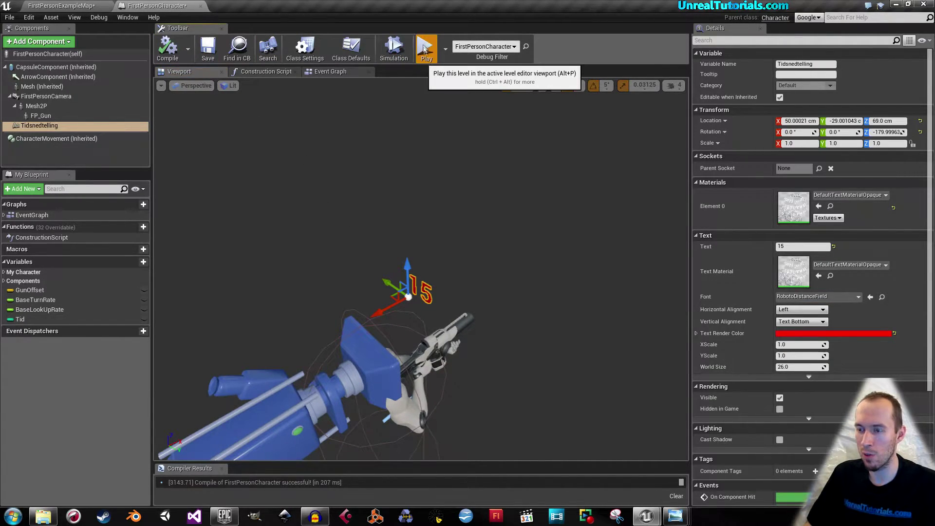
Play-test the level, then move the text in along X to 33 cm
click(426, 47)
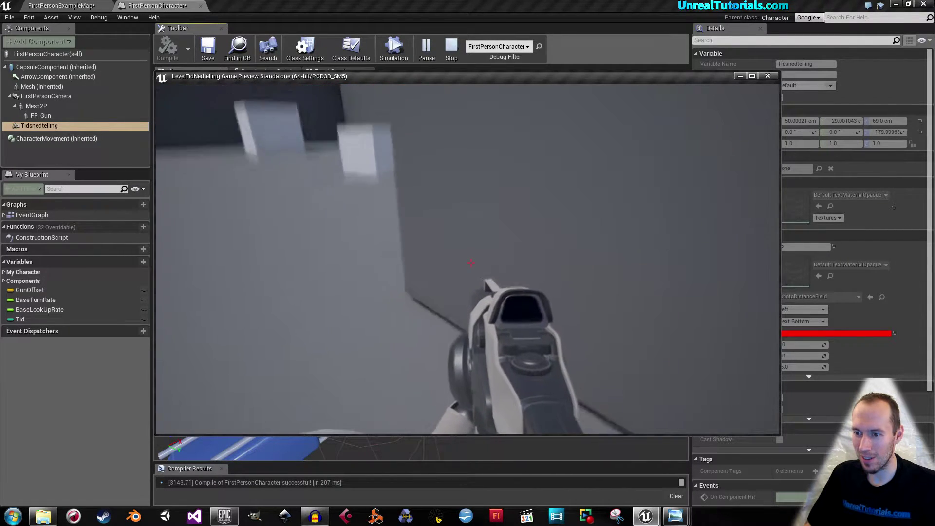
key(Escape)
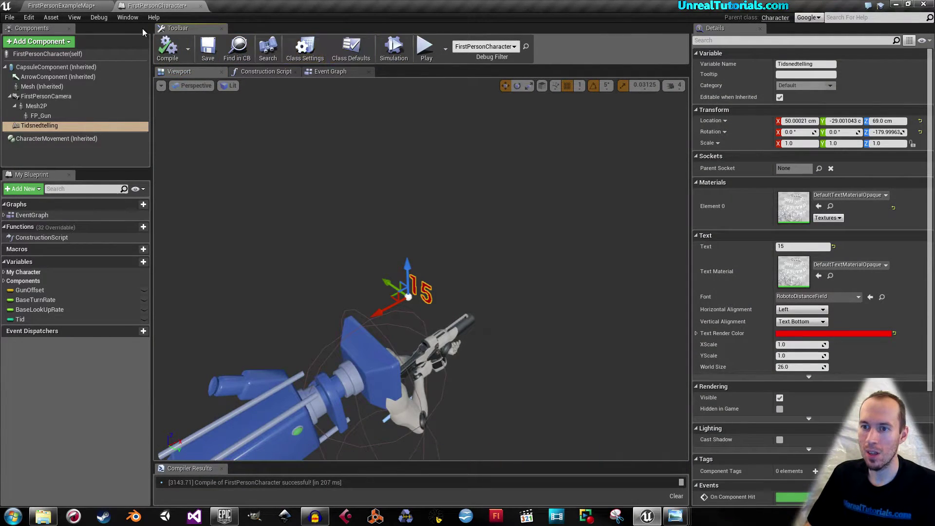
drag(389, 306, 369, 312)
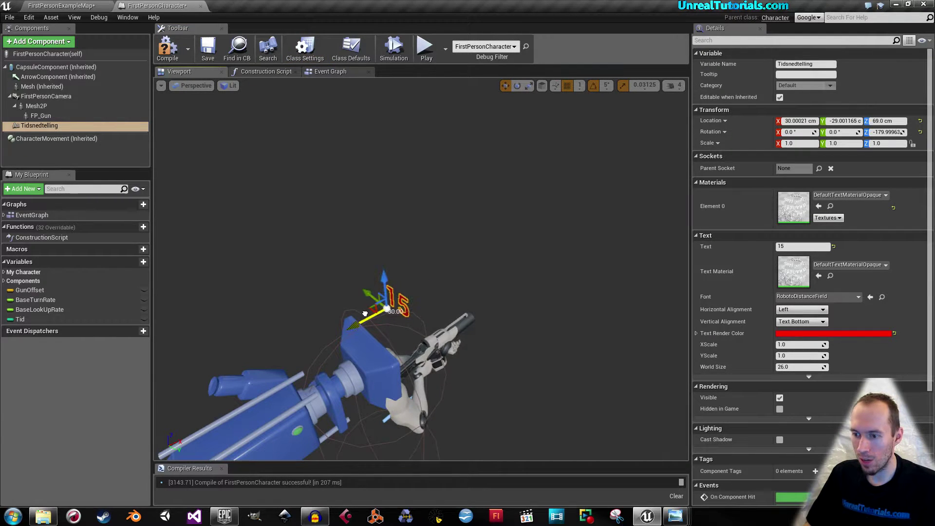
mouse_move(435, 314)
mouse_down()
mouse_move(434, 272)
mouse_move(435, 312)
mouse_up()
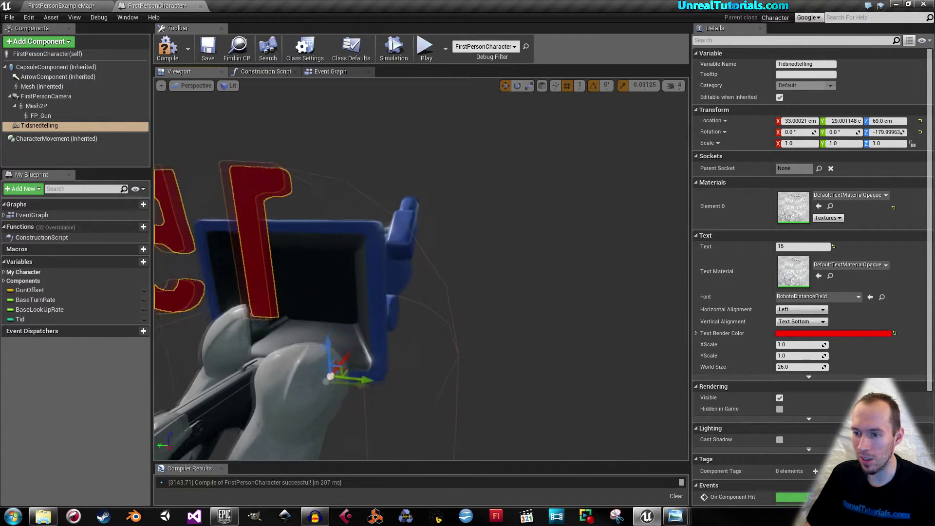
right_drag(419, 292, 475, 273)
Shrink the text's Y and Z scale to about 0.37 and 0.32, then play-test
key(e)
key(r)
mouse_move(474, 272)
mouse_down()
mouse_move(503, 274)
mouse_move(501, 285)
mouse_up()
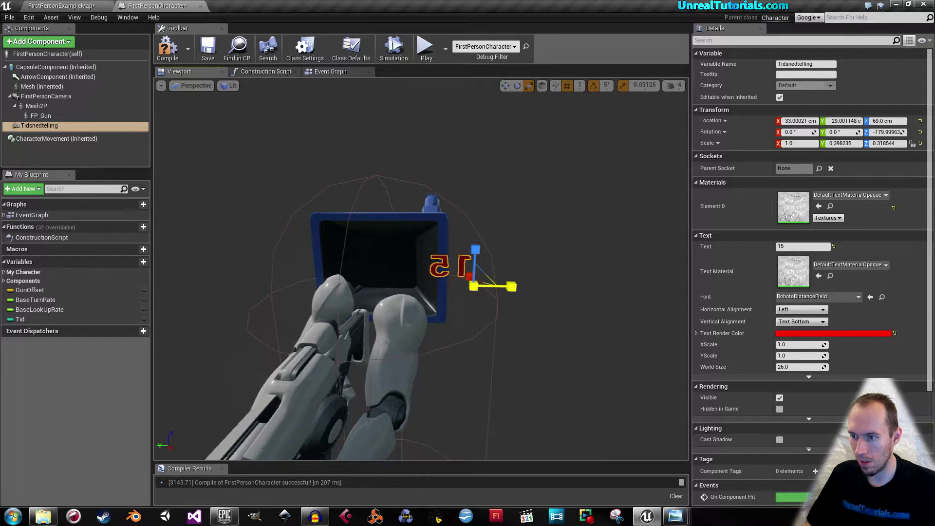
click(422, 52)
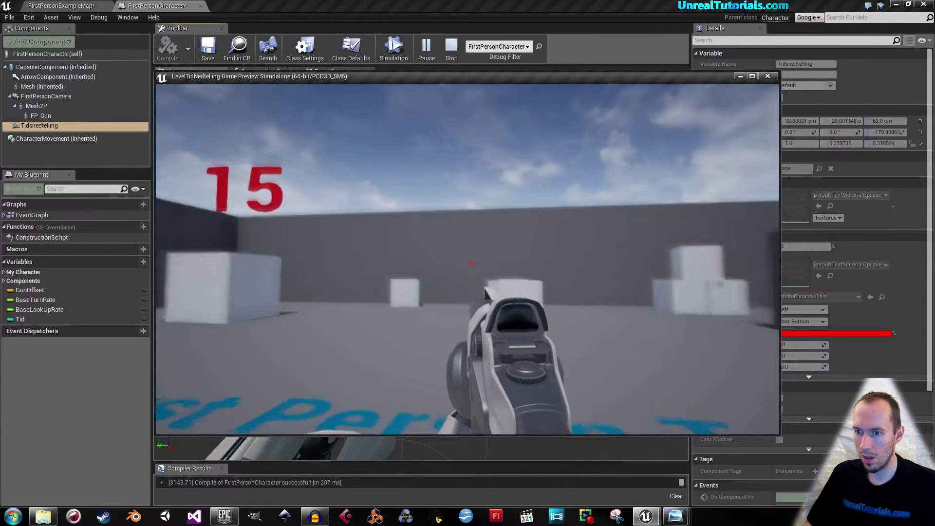
Shift the text up and to the left, checking it in a play test
key(Escape)
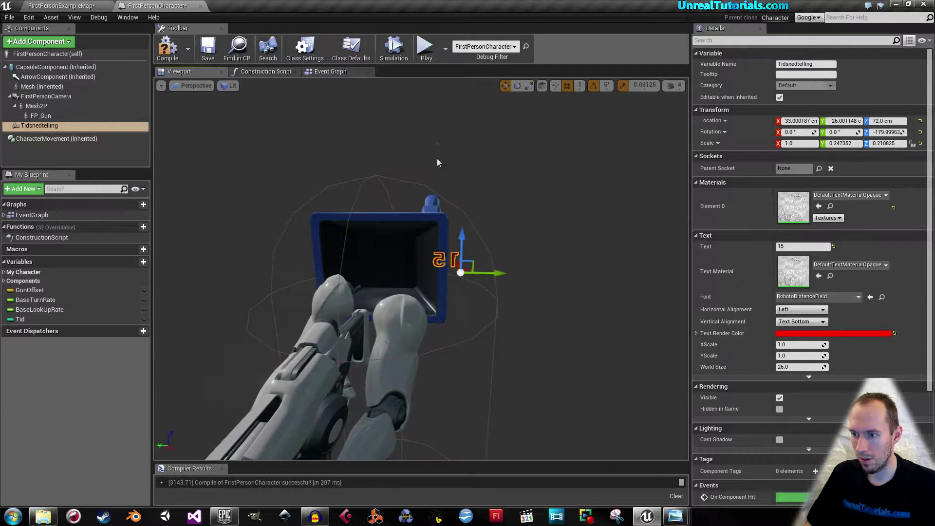
click(424, 47)
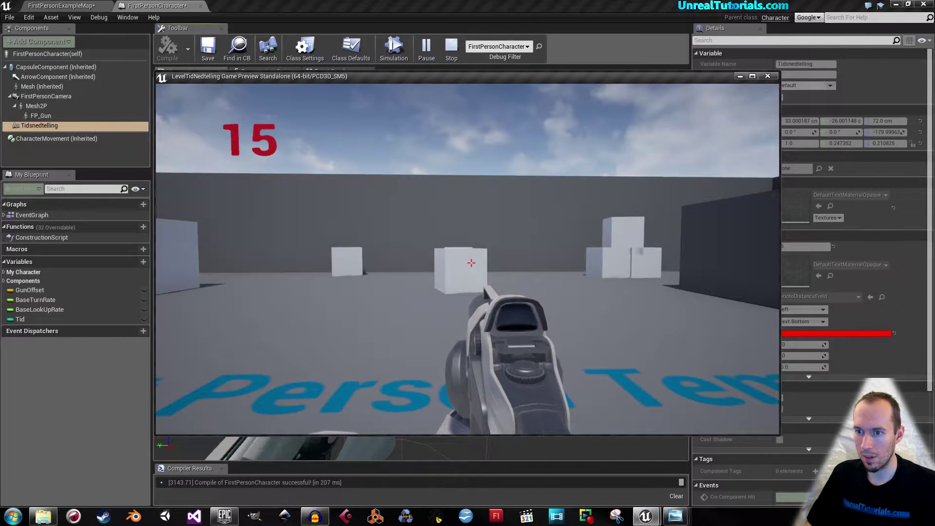
key(Escape)
drag(471, 245, 447, 240)
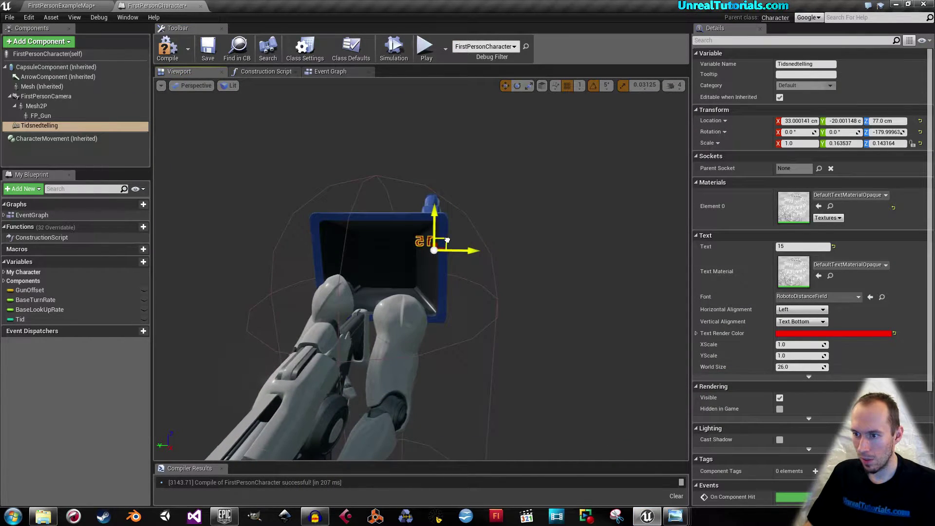
click(425, 47)
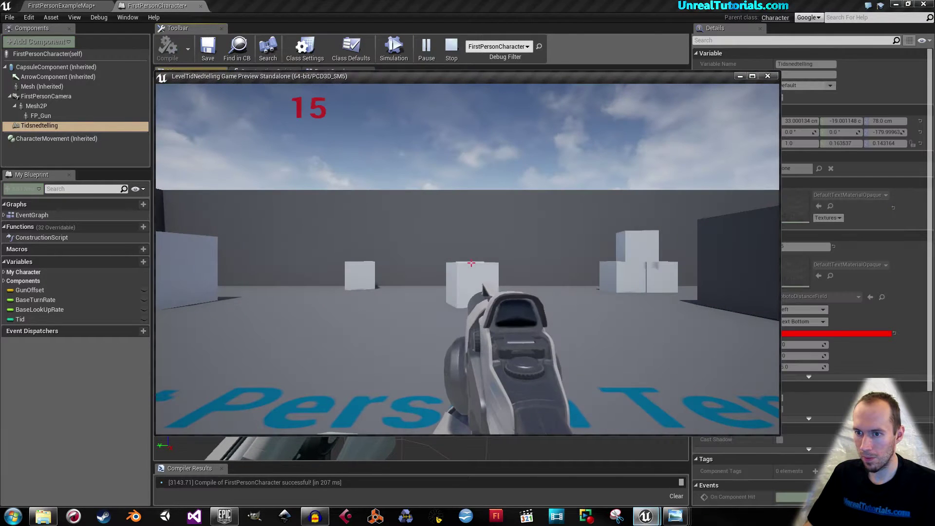
key(Escape)
Shift the text further along Y with repeated play tests
drag(466, 244, 471, 244)
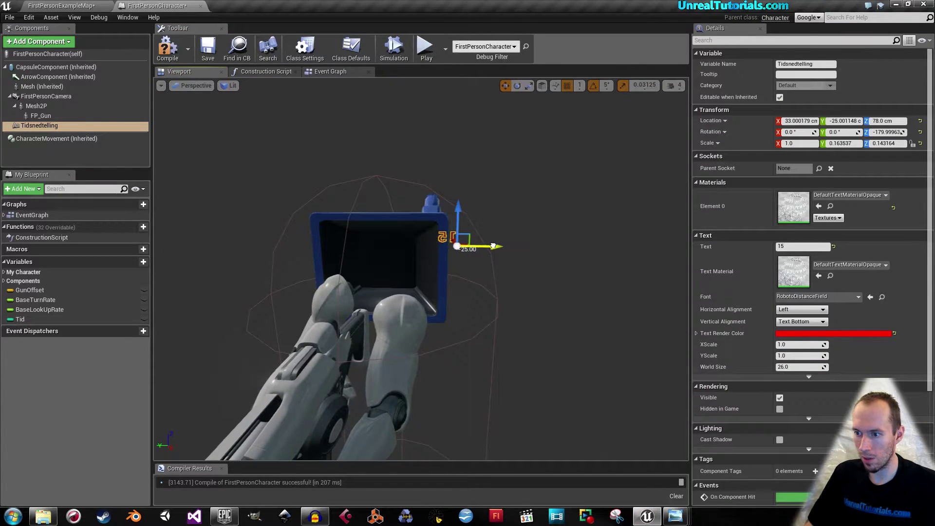
click(426, 46)
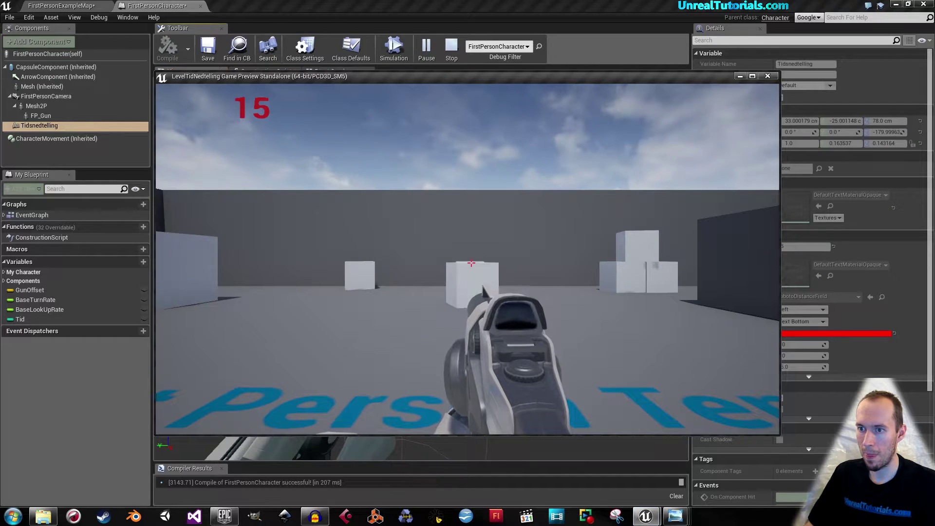
key(Escape)
drag(491, 243, 504, 243)
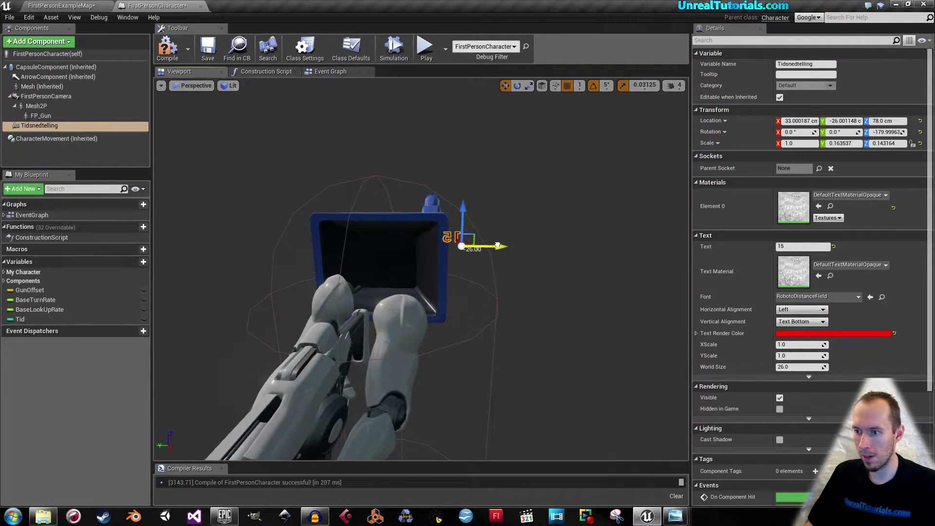
click(427, 44)
key(Escape)
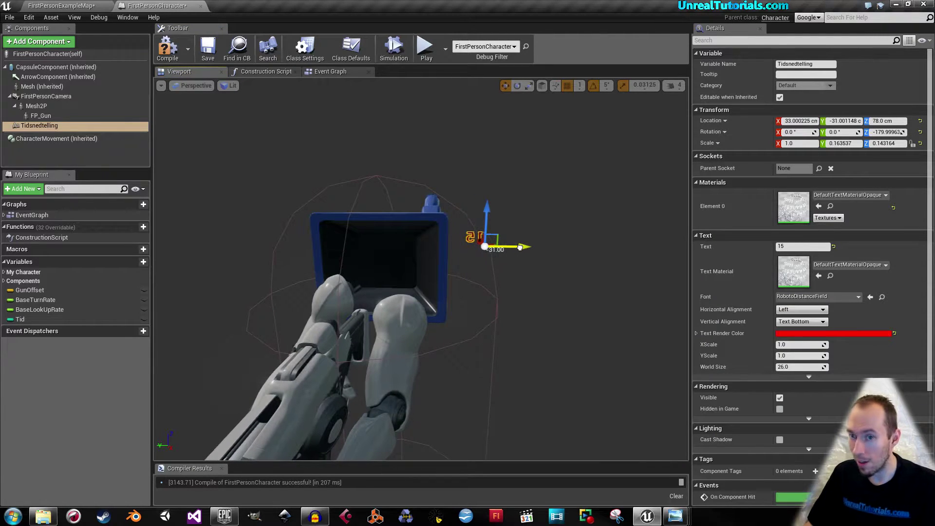
click(425, 46)
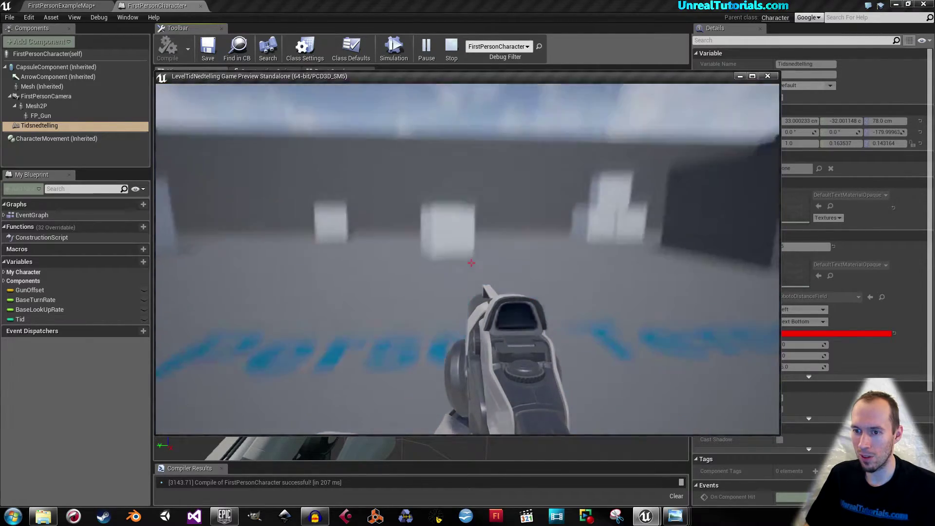
key(shift+F1)
key(Escape)
Attach Tidsnedtelling to FirstPersonCamera and play-test the camera-attached text
click(35, 128)
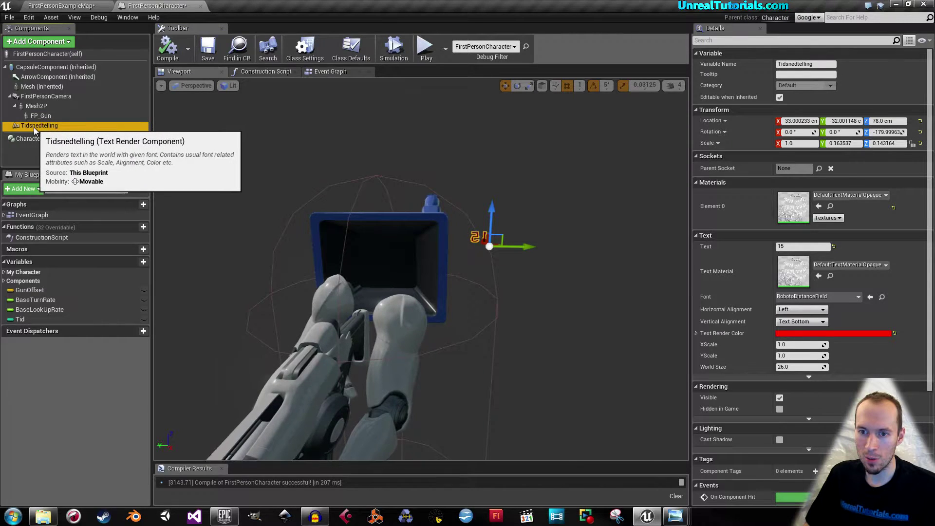
drag(34, 128, 40, 103)
key(Return)
click(425, 47)
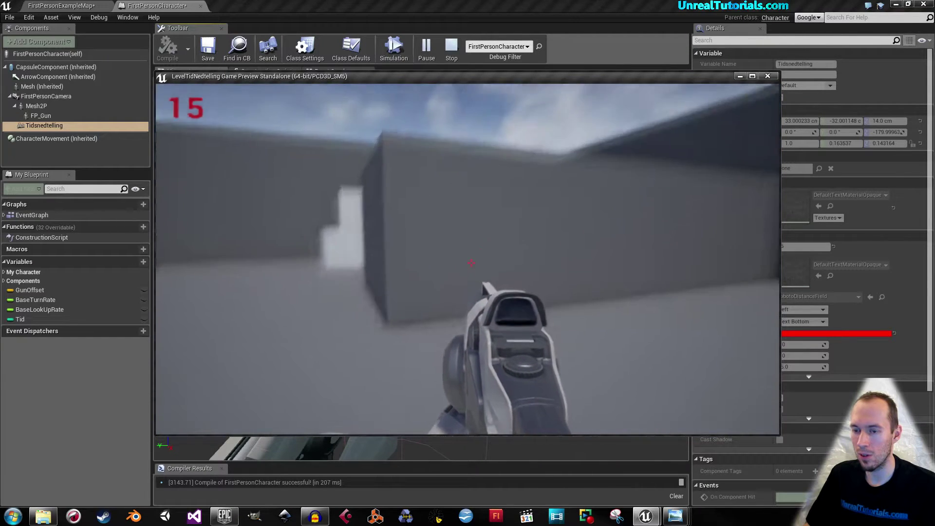
key(w)
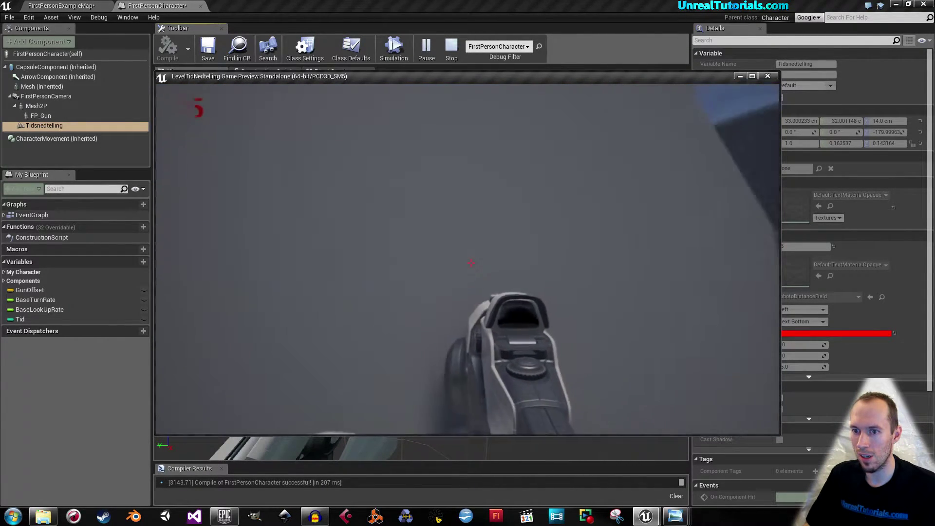
key(Escape)
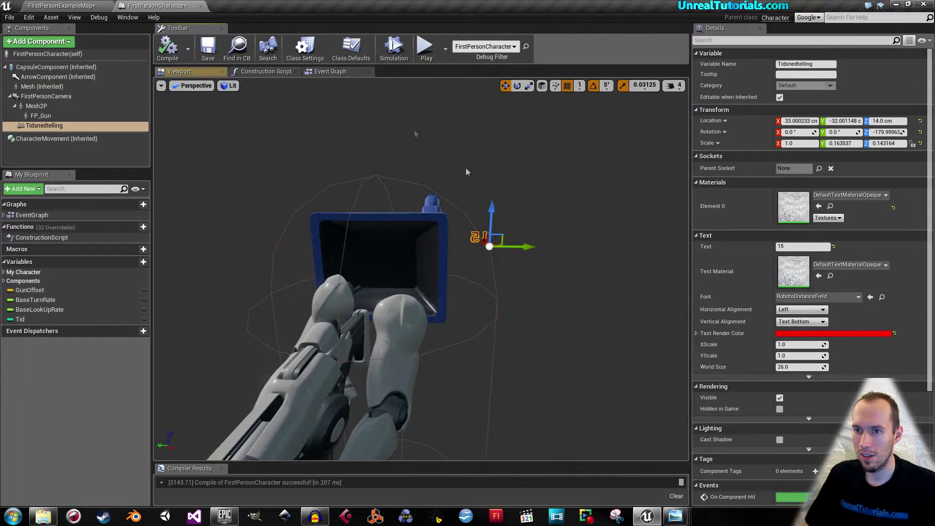
Fine-tune the text along Y and lower it to Z 5, play-testing each change, then compile
drag(528, 265, 633, 267)
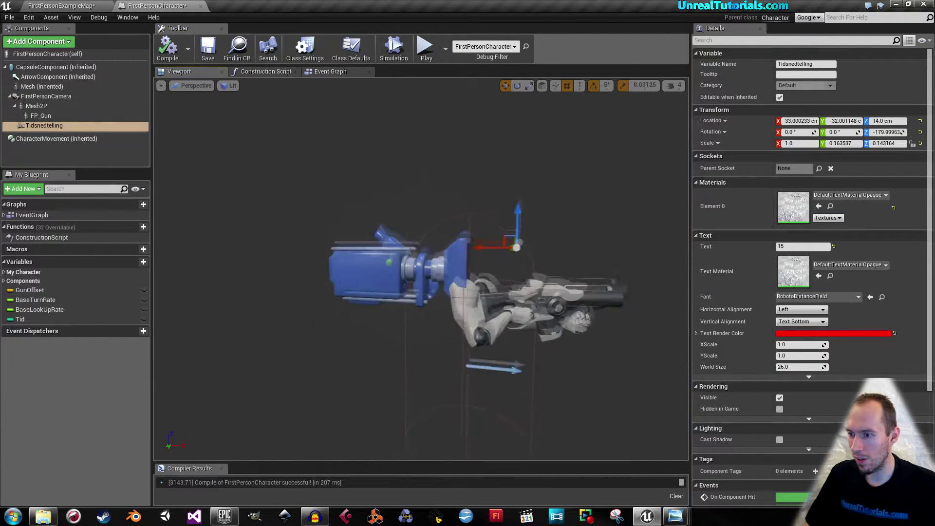
drag(462, 273, 461, 300)
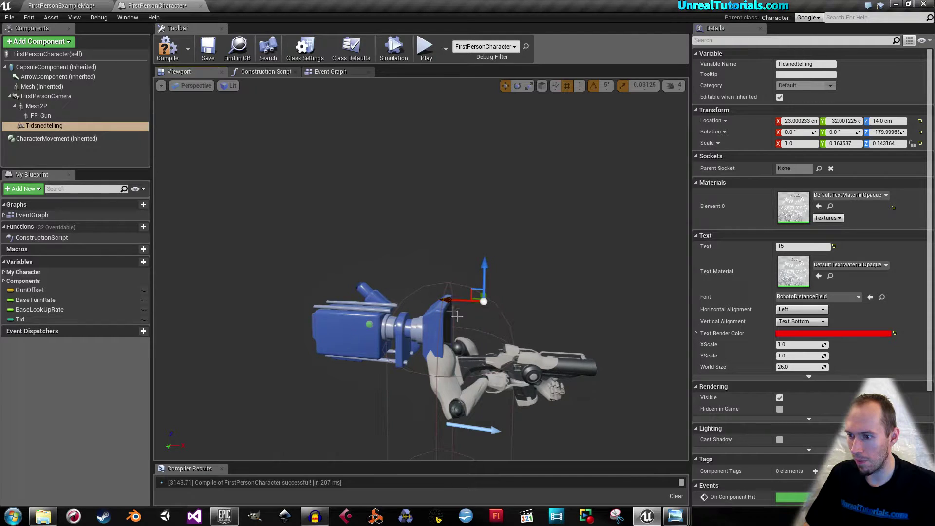
click(425, 47)
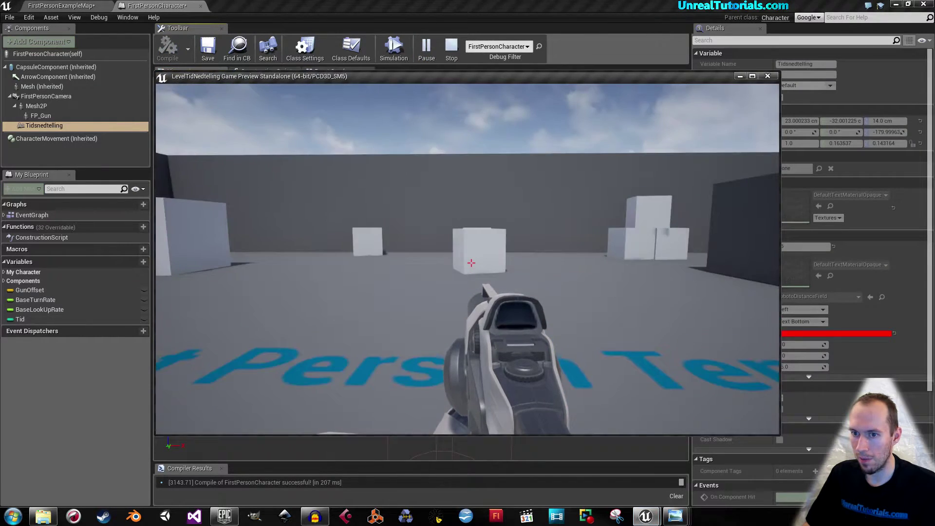
key(Escape)
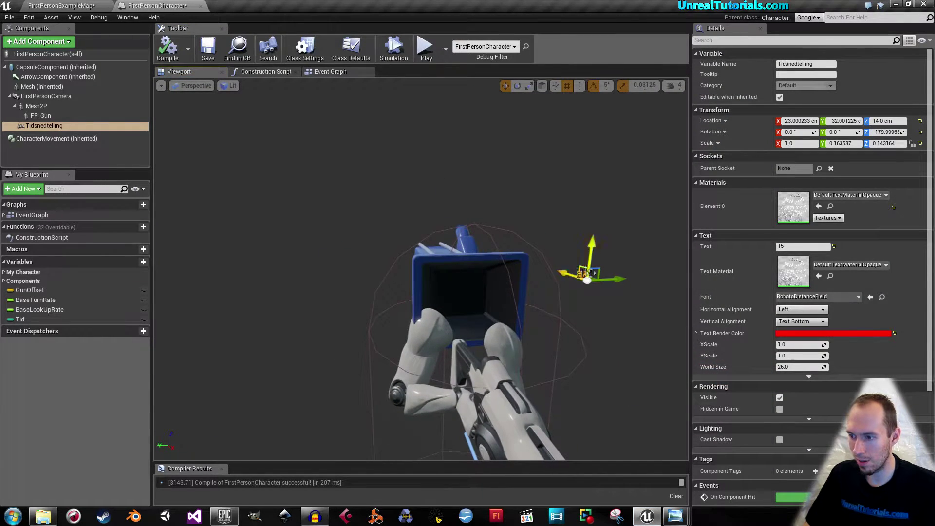
drag(613, 279, 599, 284)
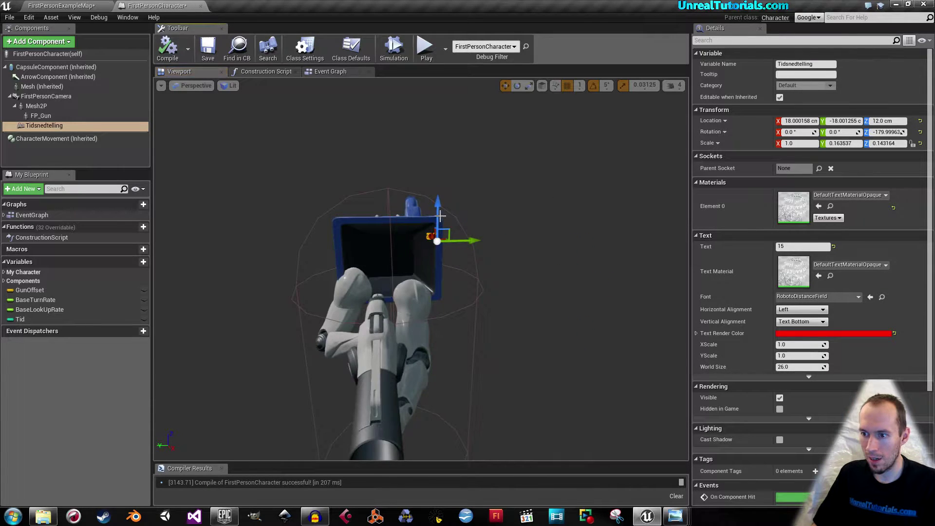
click(423, 46)
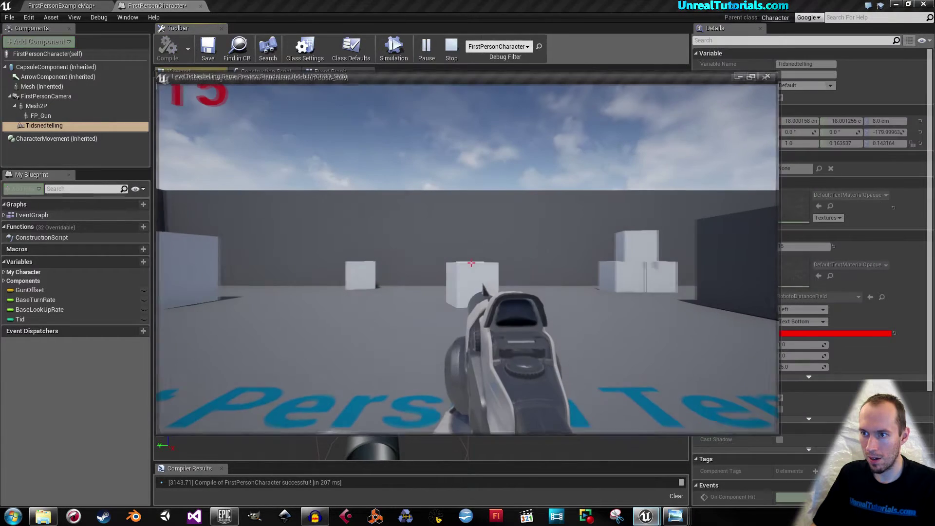
key(Escape)
drag(438, 221, 438, 229)
click(425, 47)
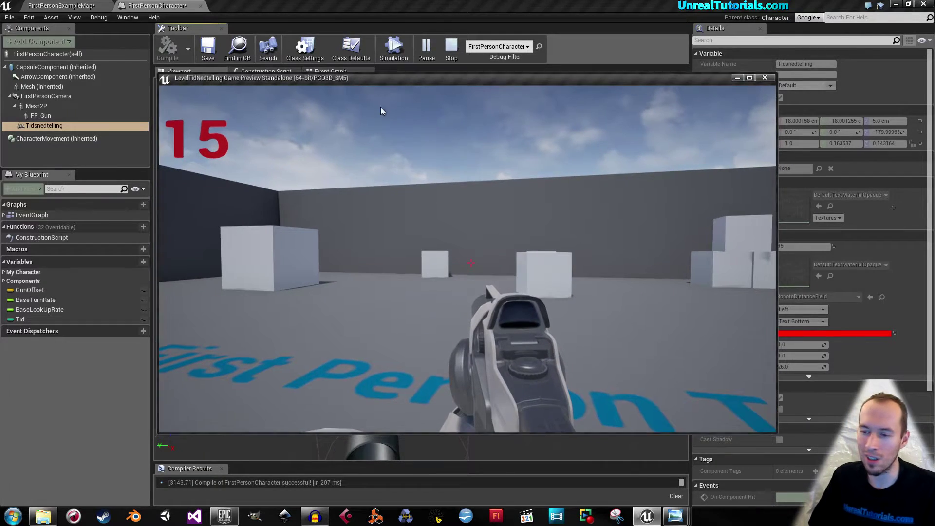
key(Escape)
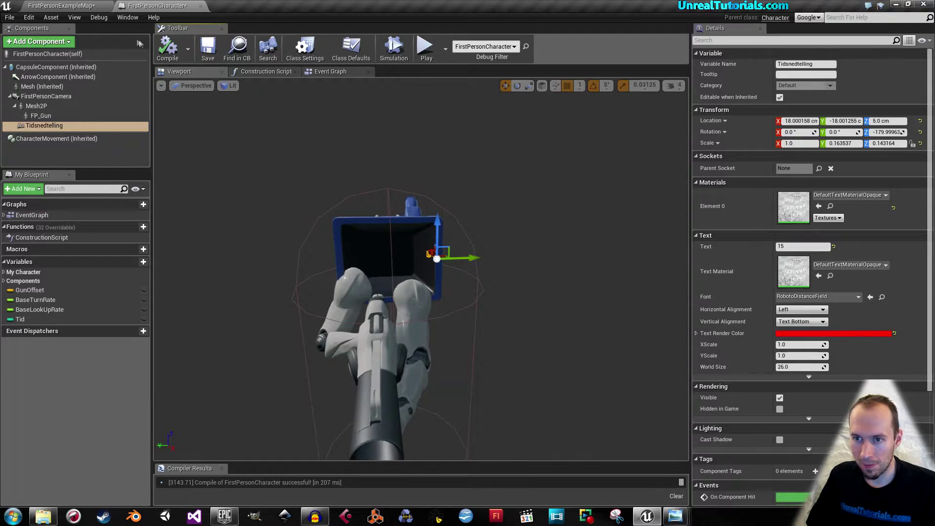
click(167, 47)
Save the Blueprint, delete the old Tid variable, and recompile
click(208, 48)
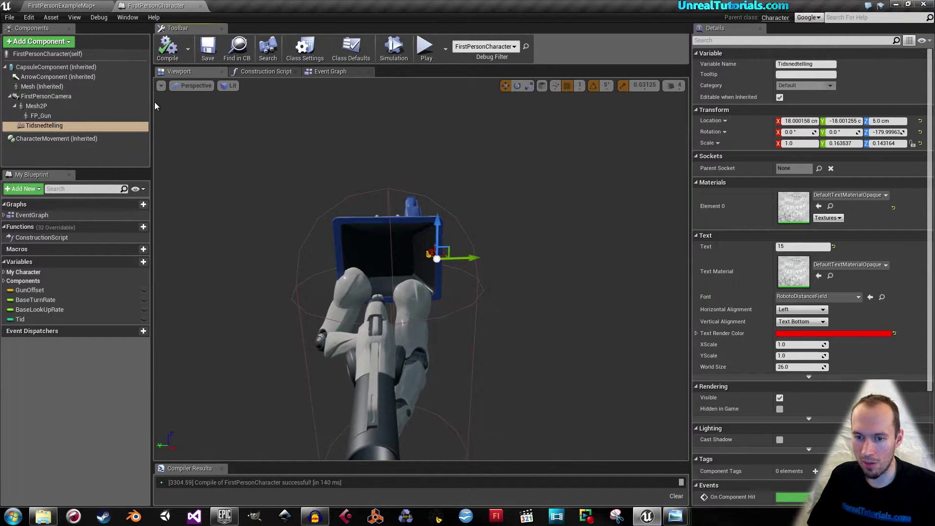
click(19, 319)
key(Delete)
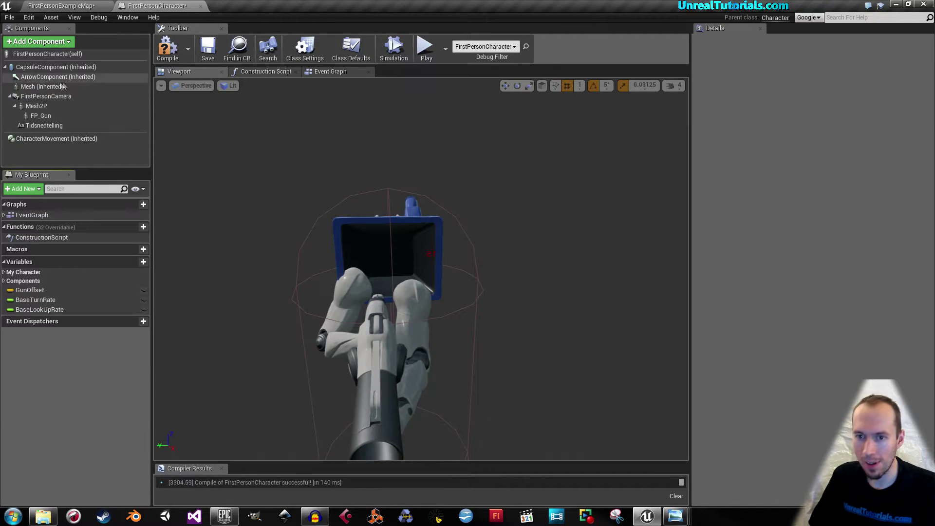
click(43, 115)
click(40, 126)
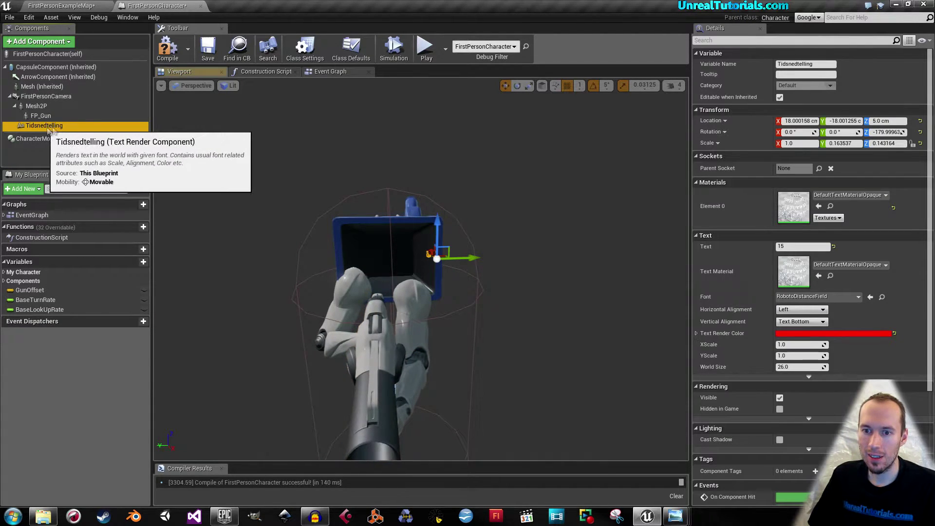
click(168, 48)
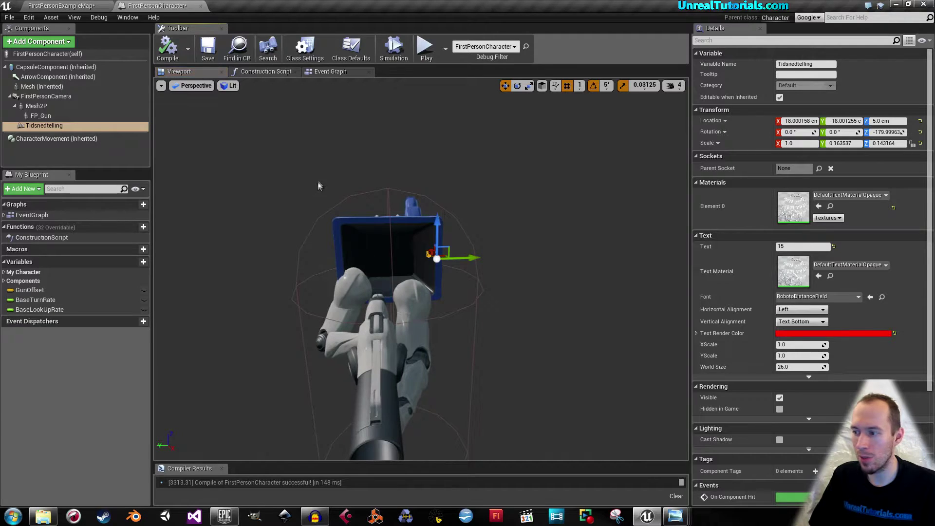
In the Event Graph, create a new variable named Tid
click(332, 72)
scroll(334, 244, up, 2)
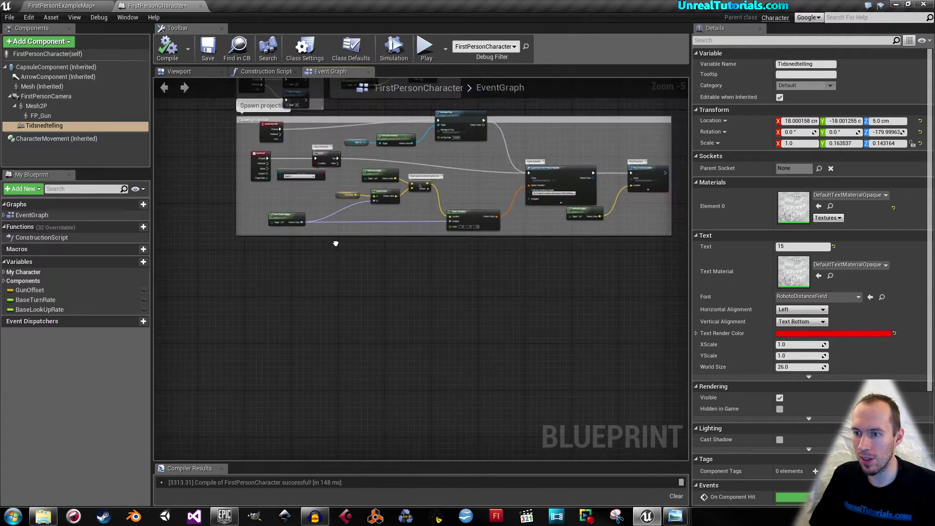
scroll(316, 257, up, 3)
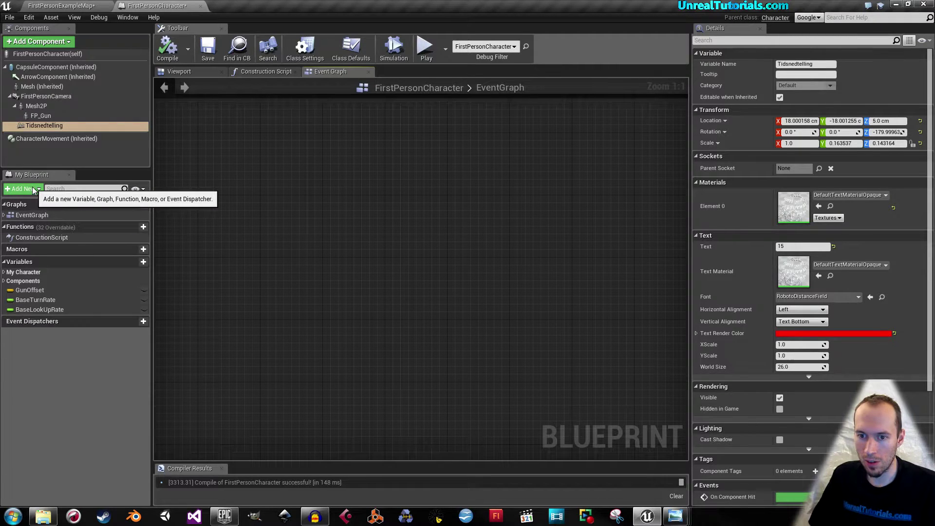
click(35, 188)
click(42, 207)
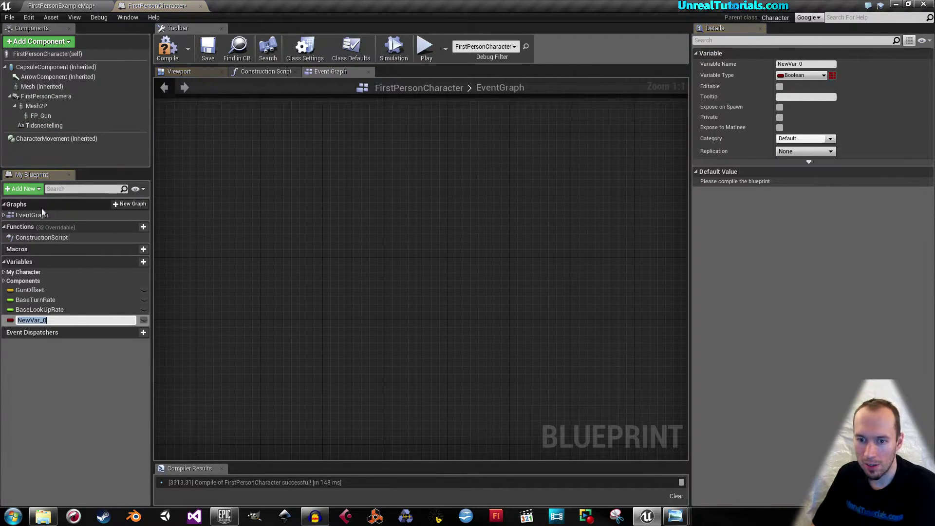
text(Tid)
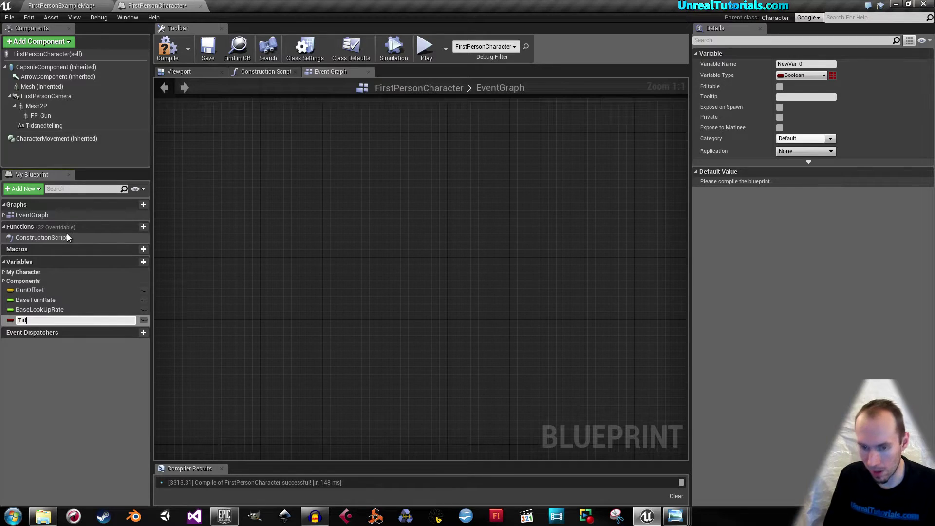
key(Return)
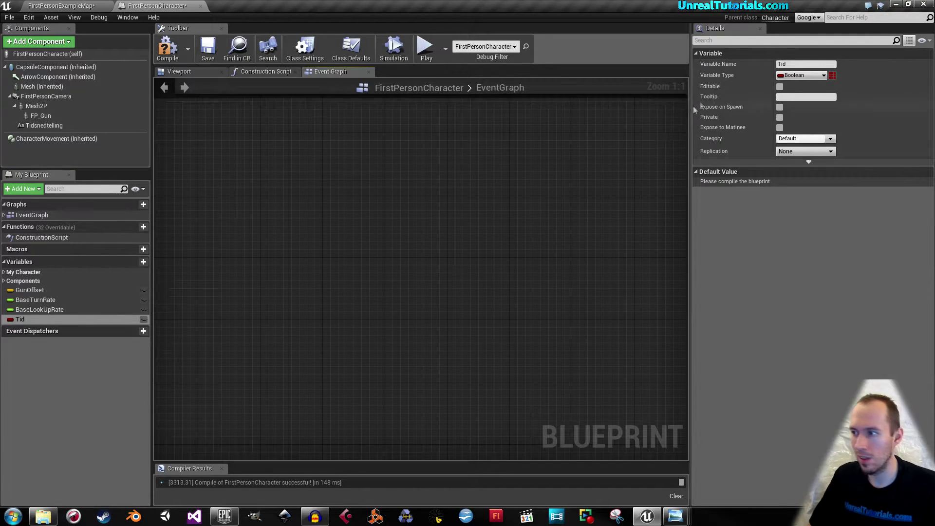
Make Tid an Integer, compile, and set its default value to 15
click(793, 76)
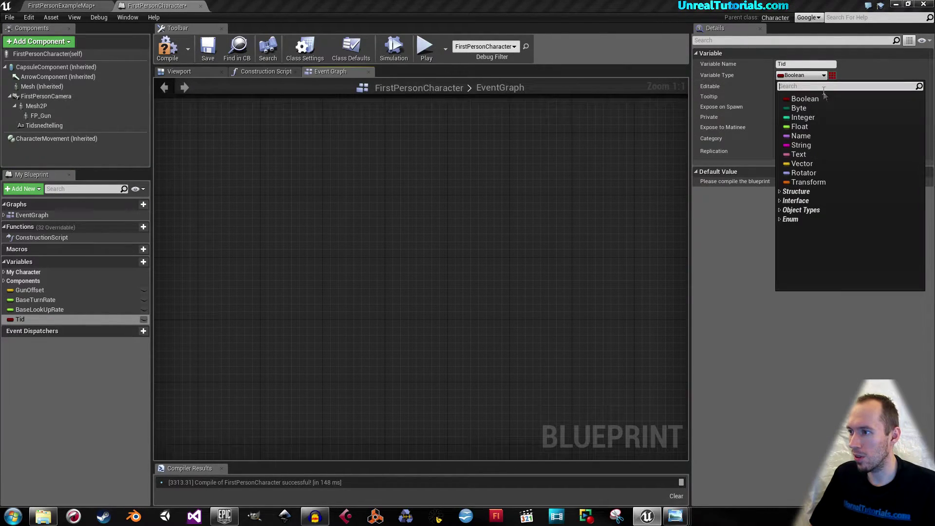
click(802, 118)
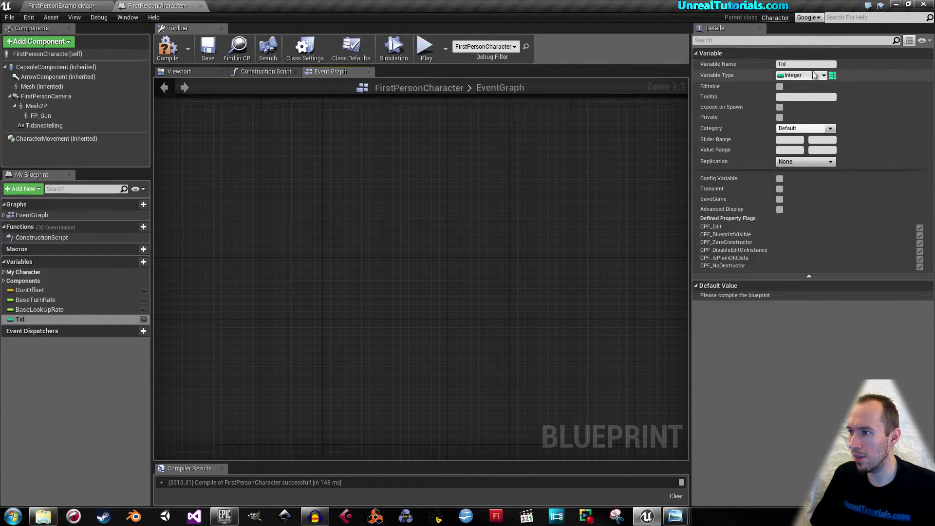
click(176, 55)
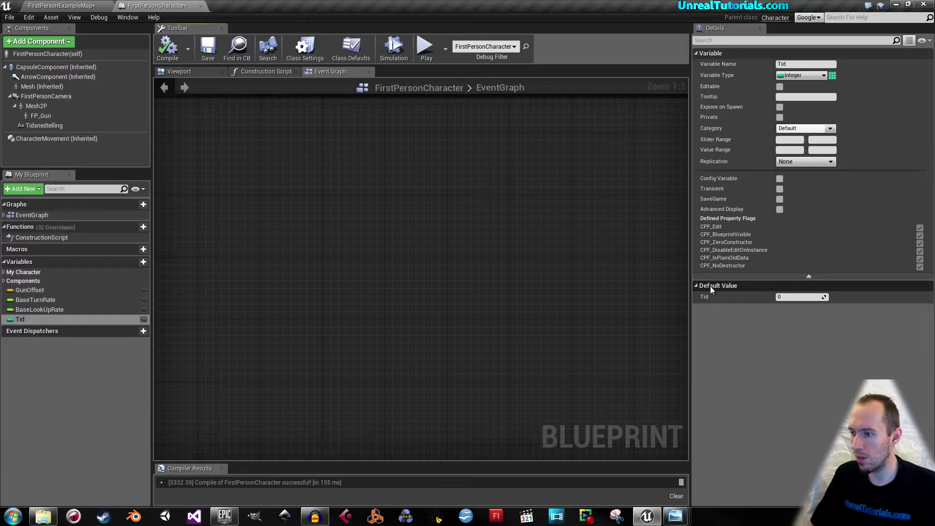
click(782, 297)
text(15)
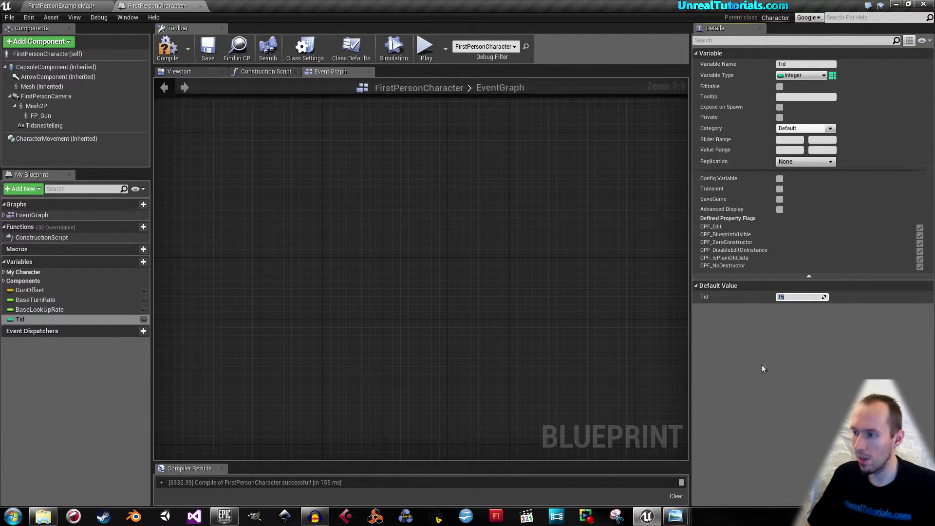
right_drag(498, 210, 492, 237)
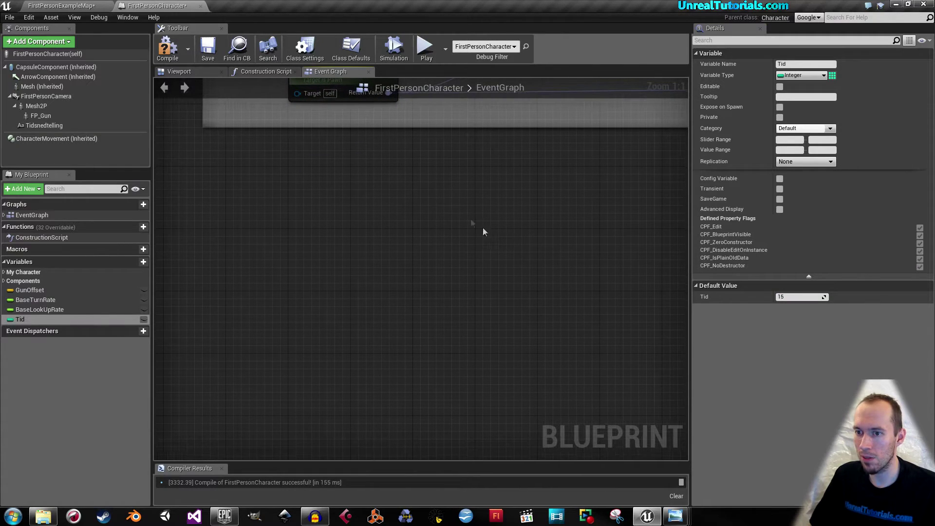
Compile, then place an Event Tick node in the event graph
click(167, 46)
mouse_move(263, 201)
right_down()
mouse_move(266, 173)
mouse_move(237, 214)
right_up()
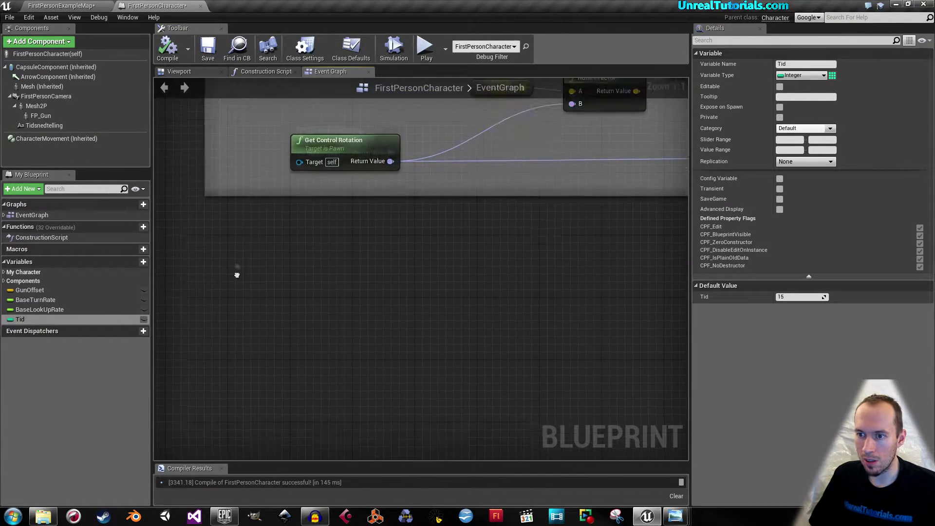
right_click(237, 214)
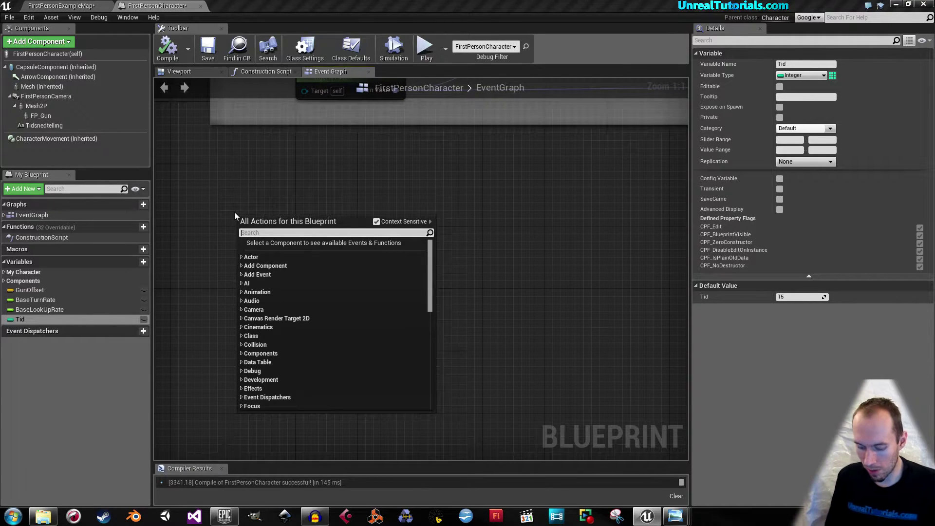
text(tick)
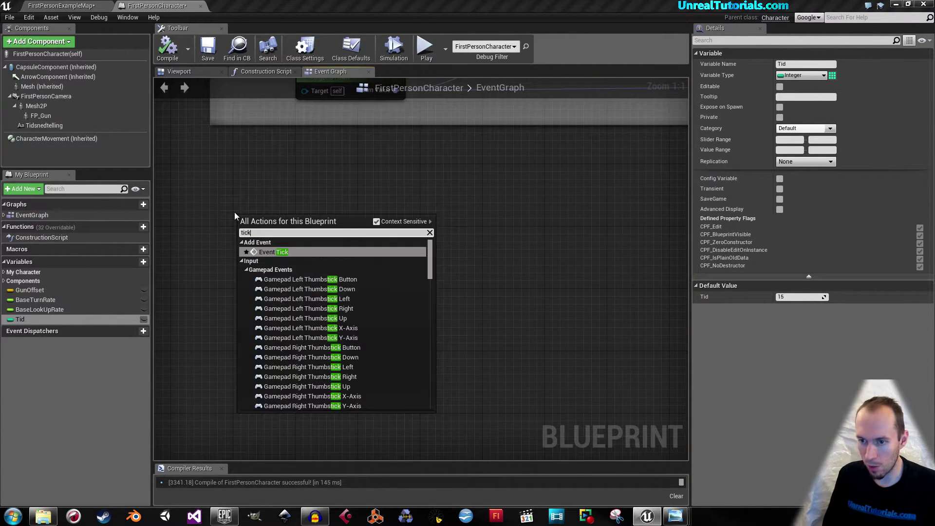
key(Return)
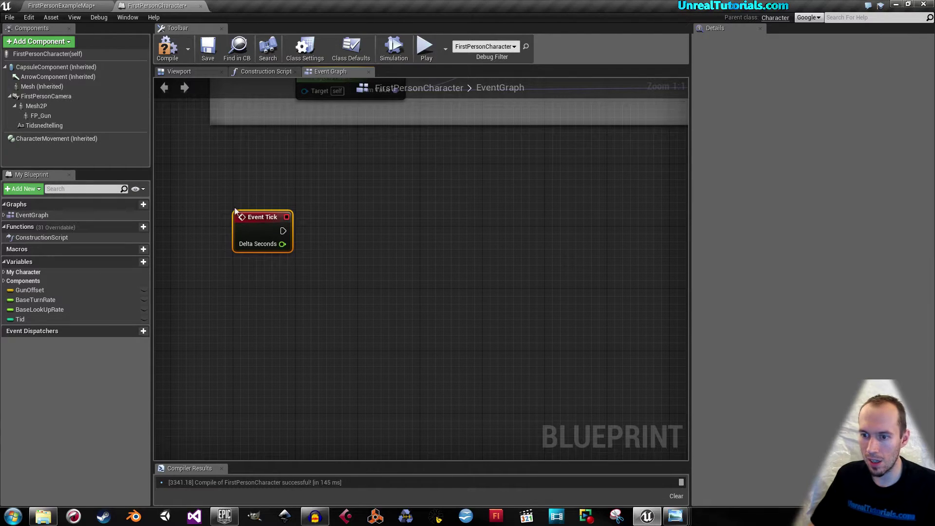
Wire a Delay node from Event Tick and set its Duration to 1
right_drag(312, 245, 287, 235)
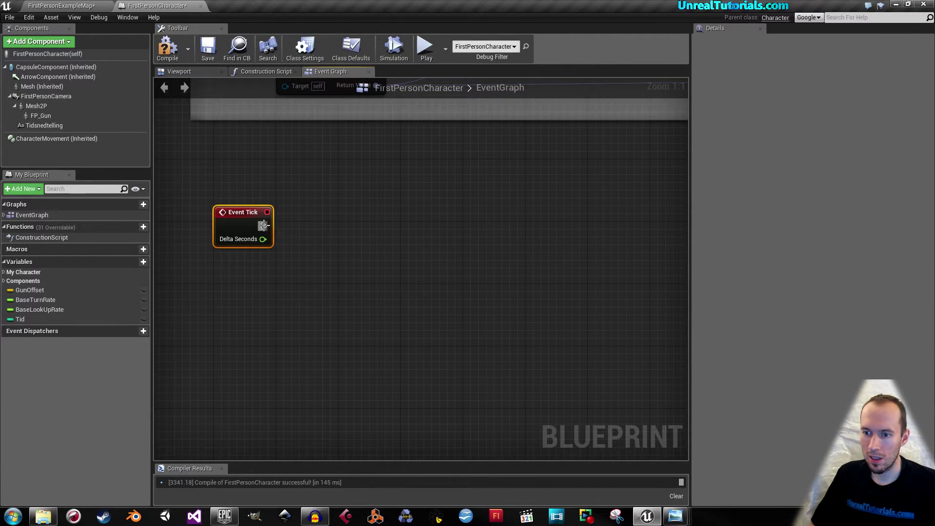
drag(284, 220, 302, 214)
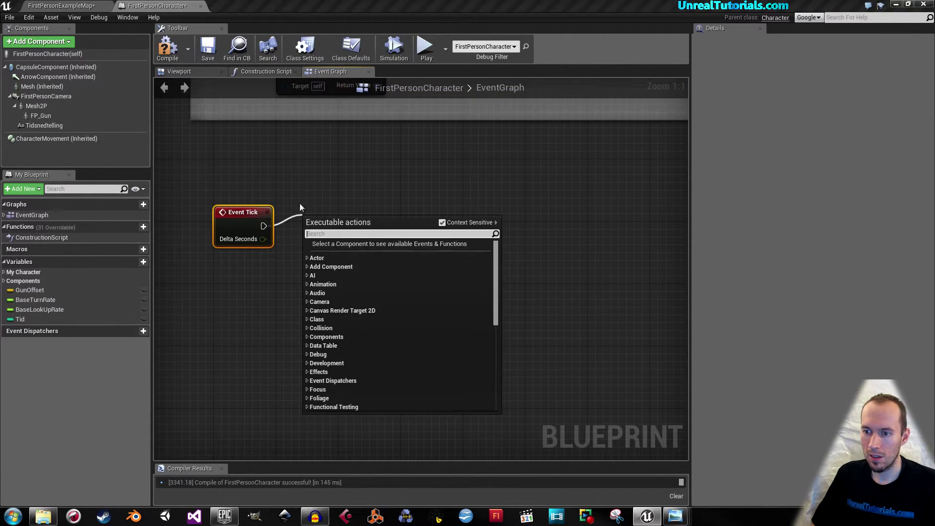
text(delay)
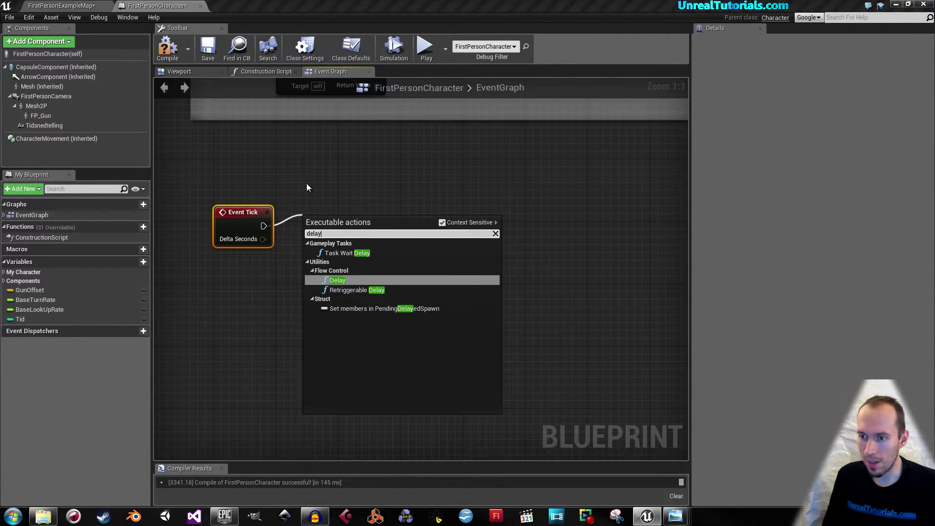
key(Return)
drag(337, 223, 352, 209)
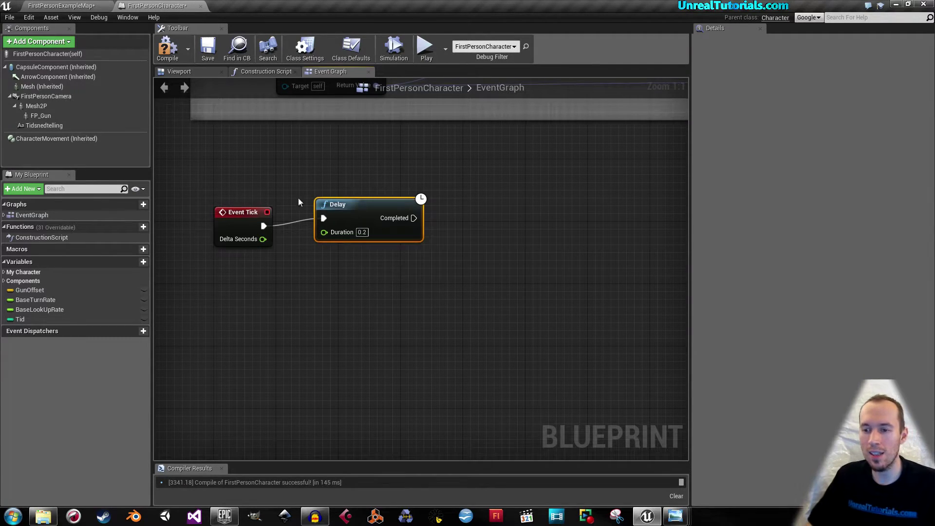
click(362, 232)
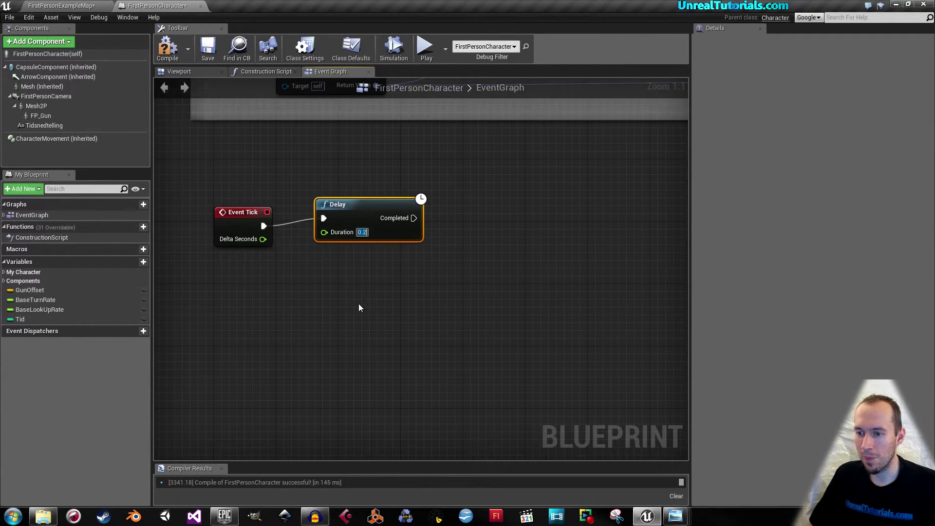
text(1)
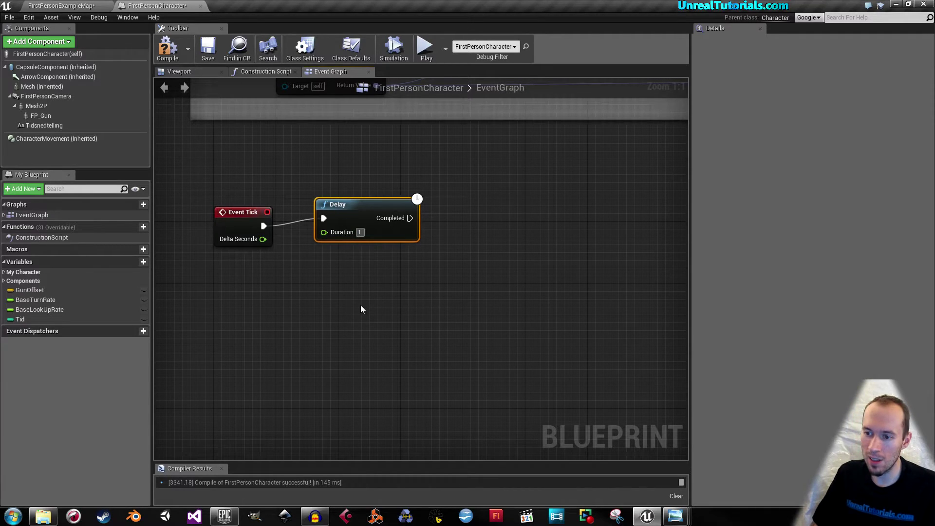
drag(348, 202, 340, 218)
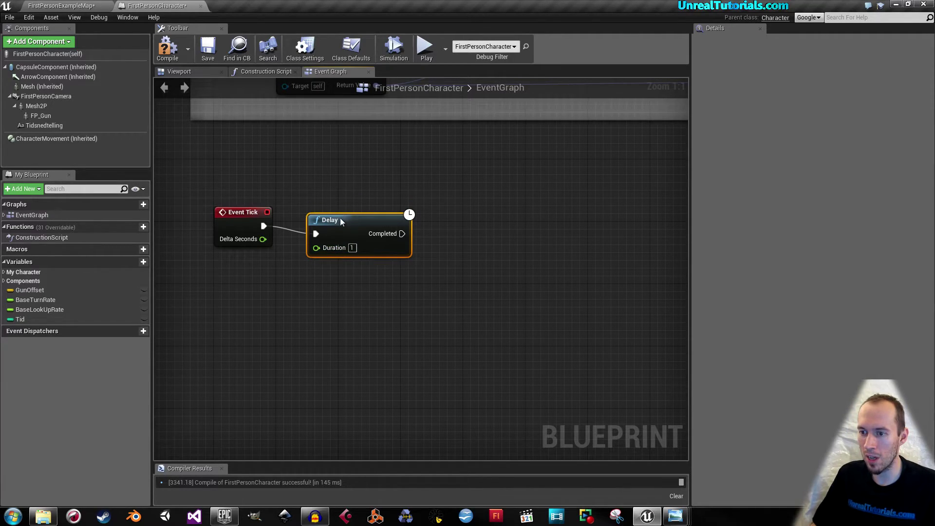
click(348, 181)
right_drag(353, 168, 306, 167)
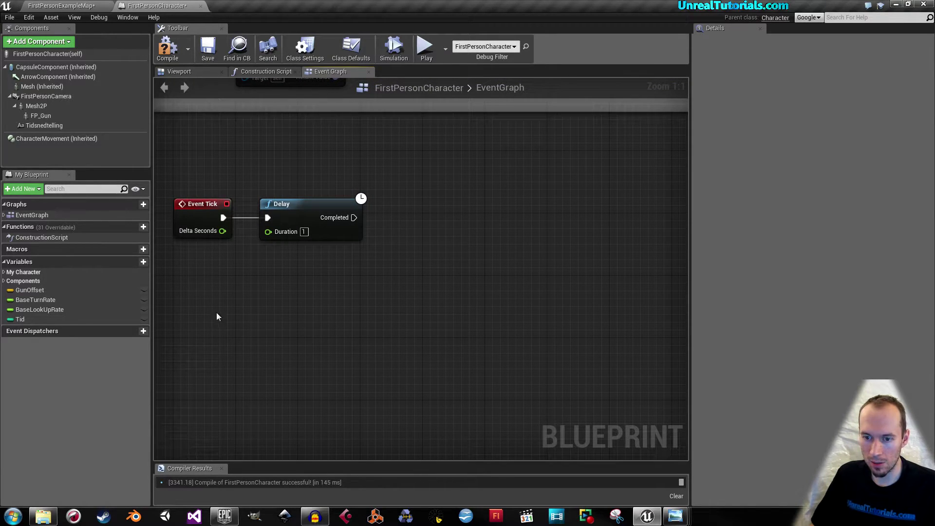
Add a SET Tid node beside the Delay and wire Delay's Completed output into it
click(22, 320)
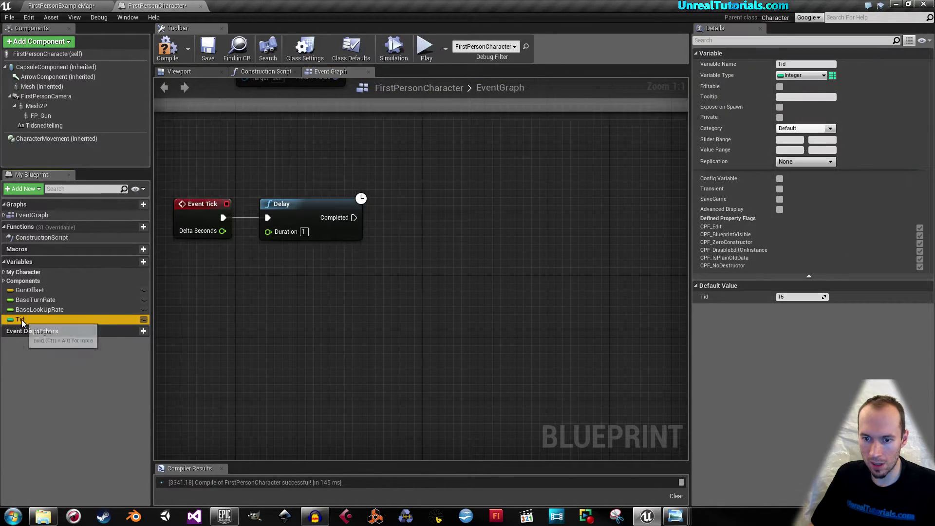
drag(21, 320, 362, 282)
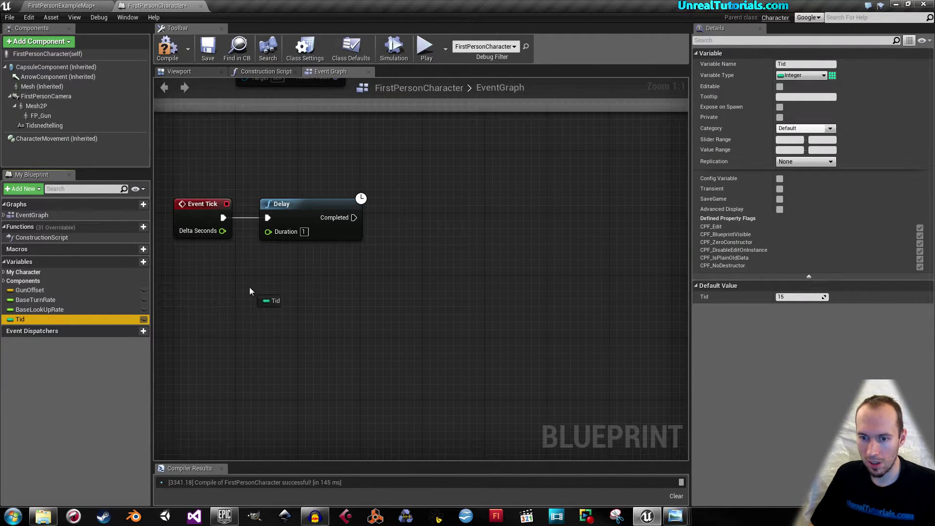
click(373, 301)
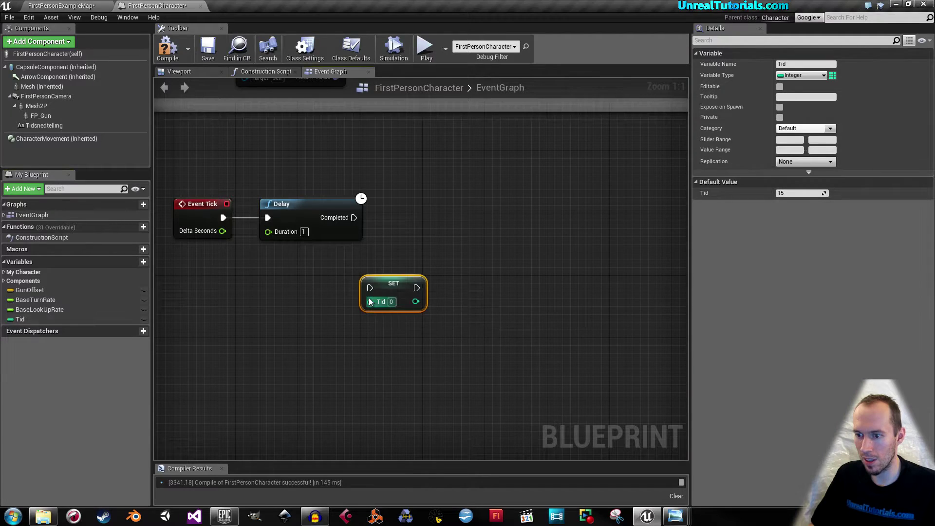
drag(381, 283, 443, 212)
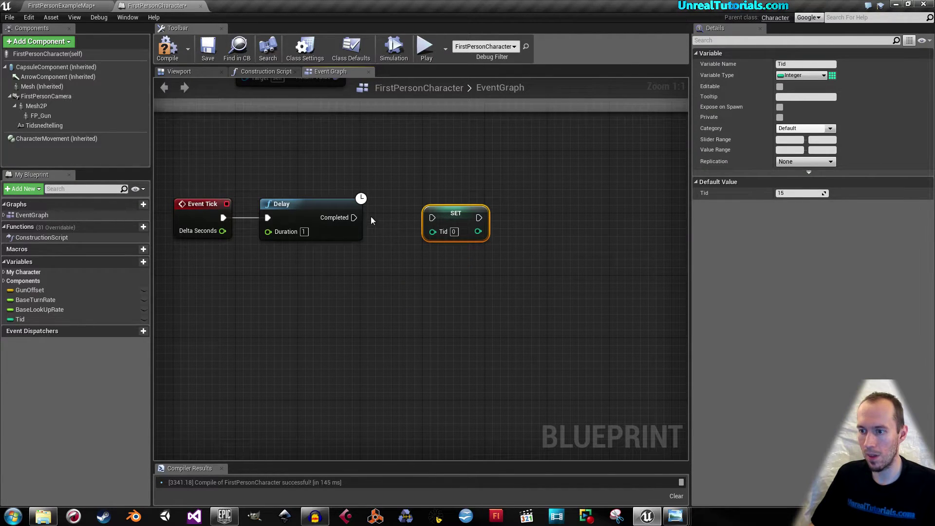
drag(353, 218, 436, 215)
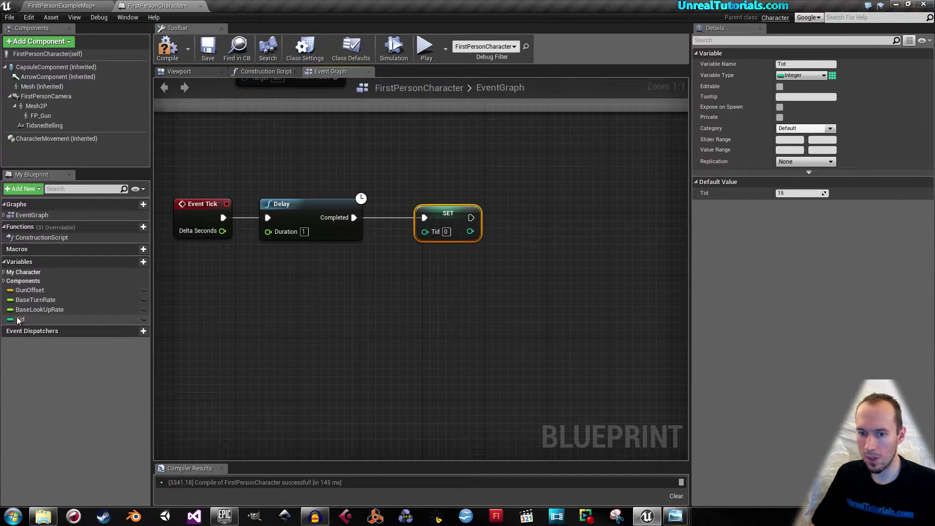
Place a Get Tid node below the SET Tid node
drag(20, 319, 301, 296)
drag(376, 278, 375, 278)
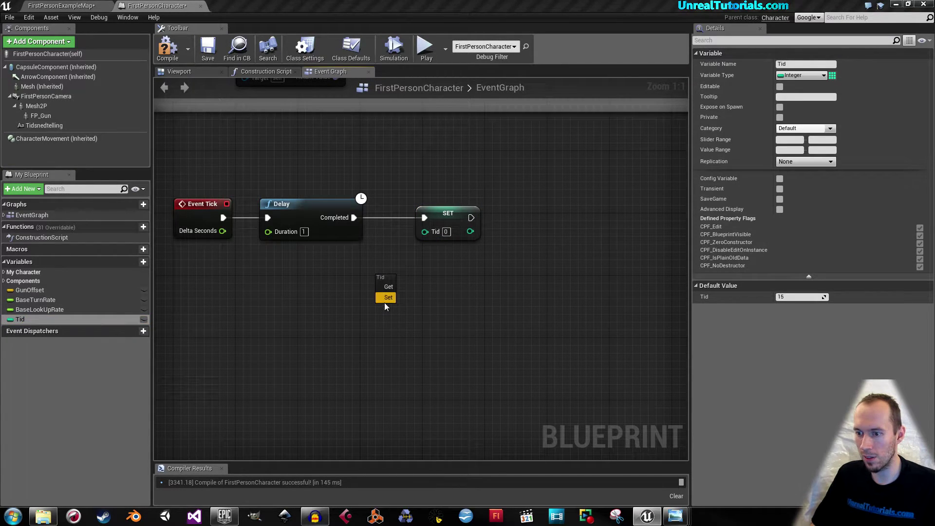
click(388, 287)
mouse_move(394, 276)
mouse_down()
mouse_move(360, 298)
mouse_move(414, 276)
mouse_up()
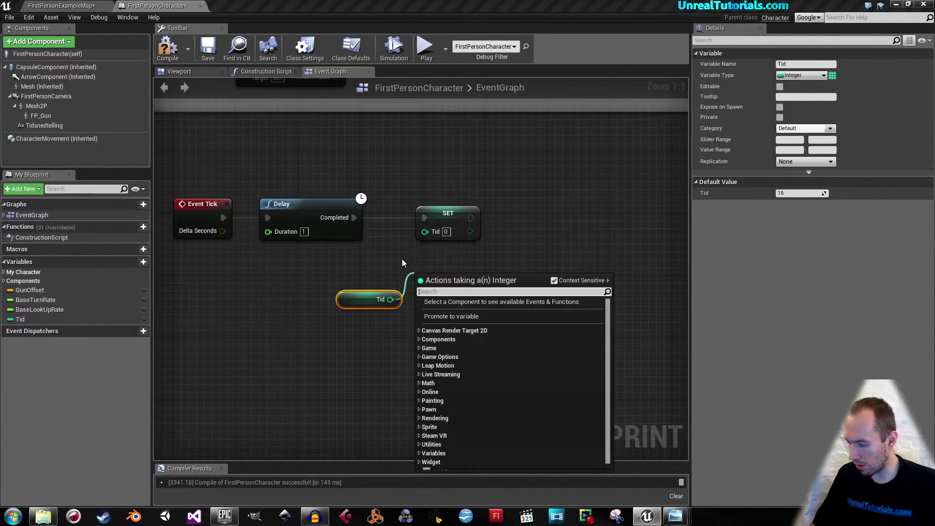
Feed Tid through an integer minus-1 node into SET Tid, tidy the nodes, and compile
text(-)
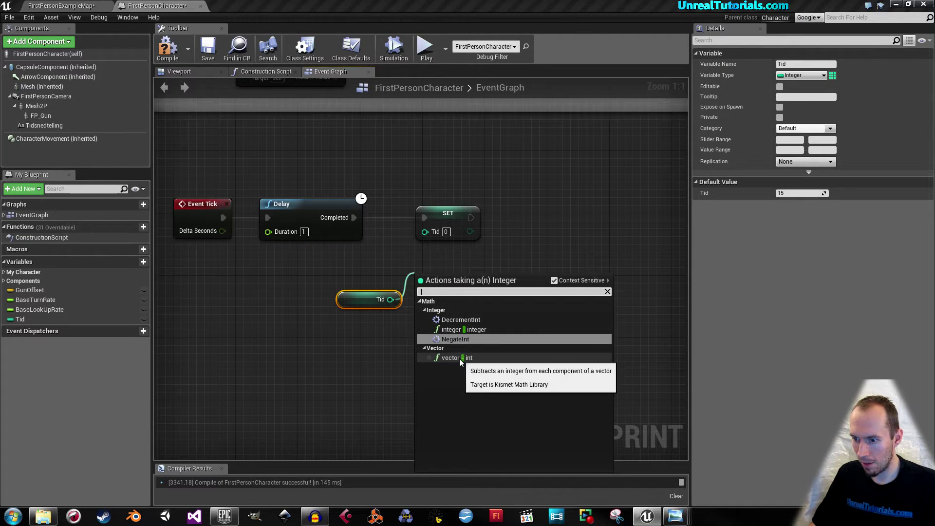
click(464, 329)
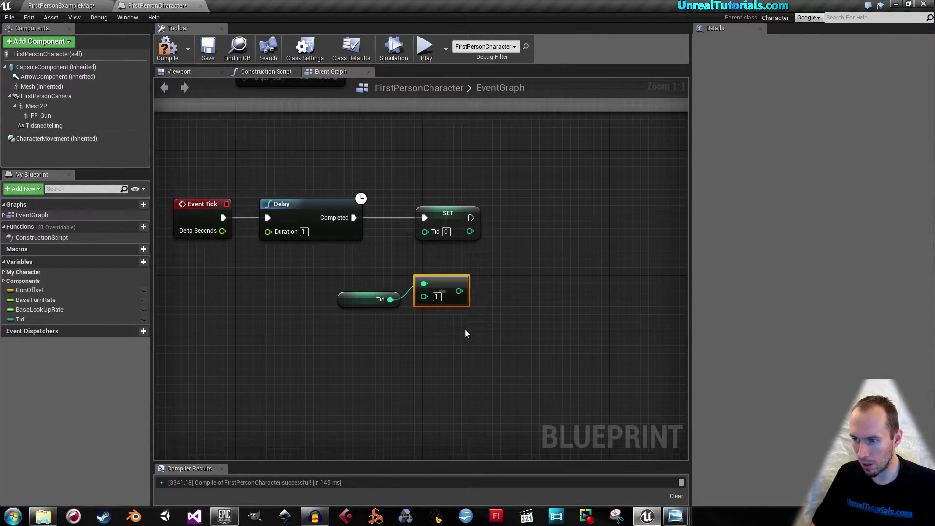
drag(373, 298, 366, 306)
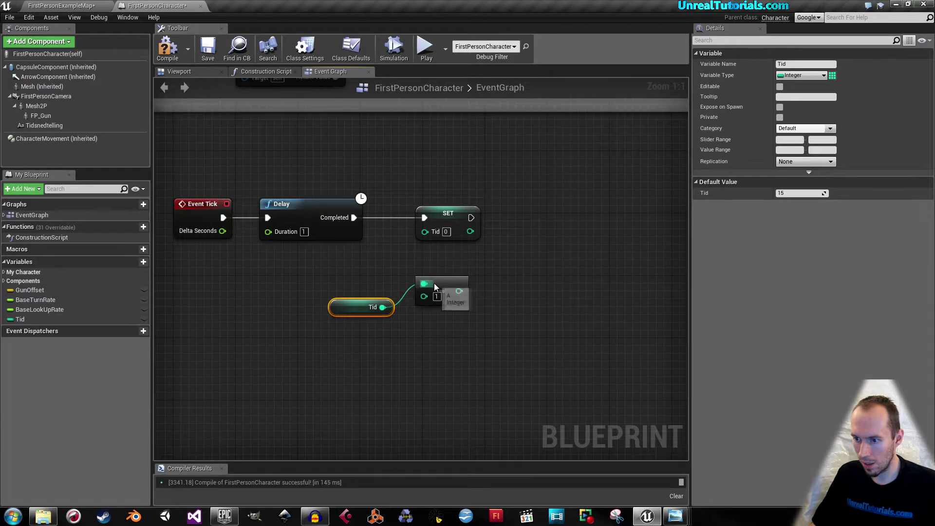
drag(457, 291, 426, 231)
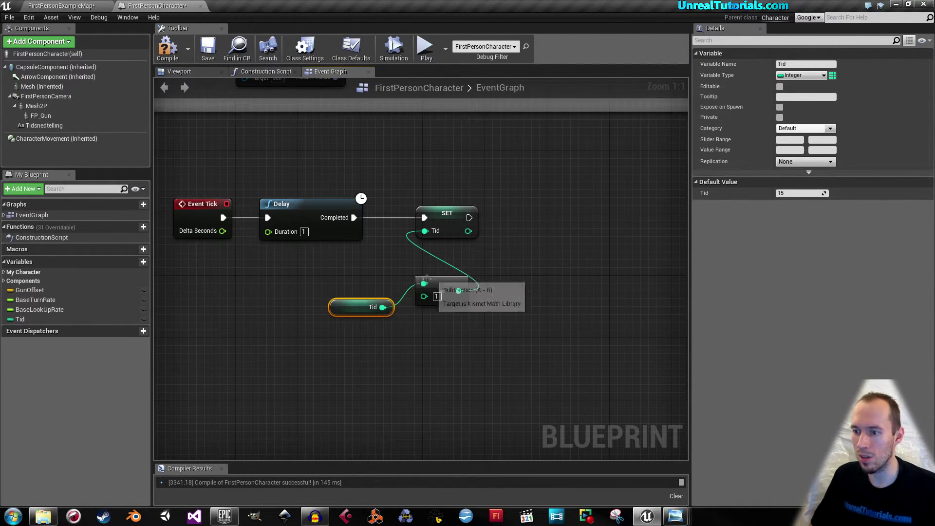
drag(364, 304, 364, 297)
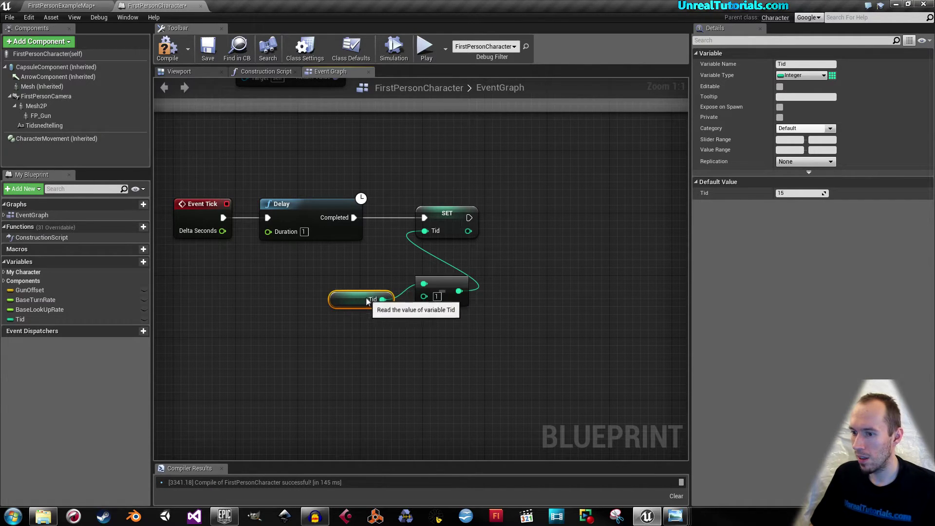
ctrl+click(437, 280)
drag(440, 220, 440, 203)
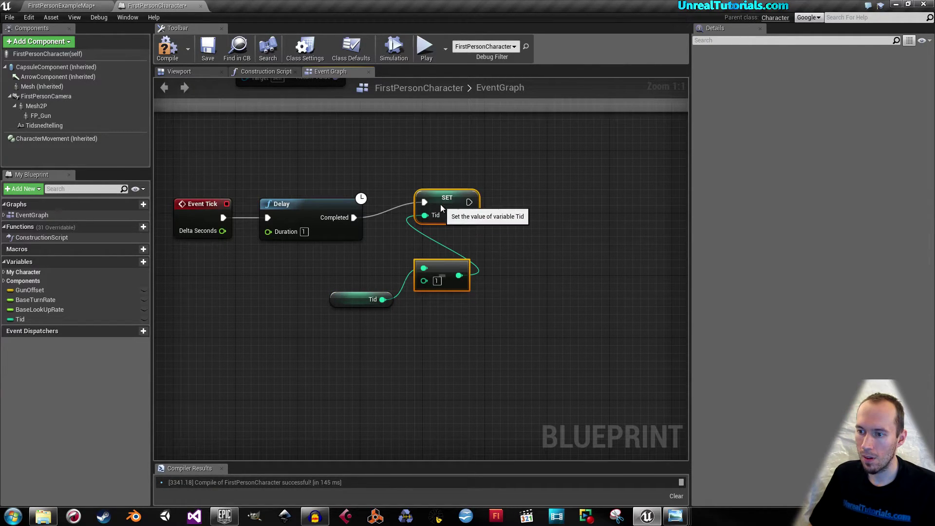
click(389, 219)
right_drag(404, 230, 374, 235)
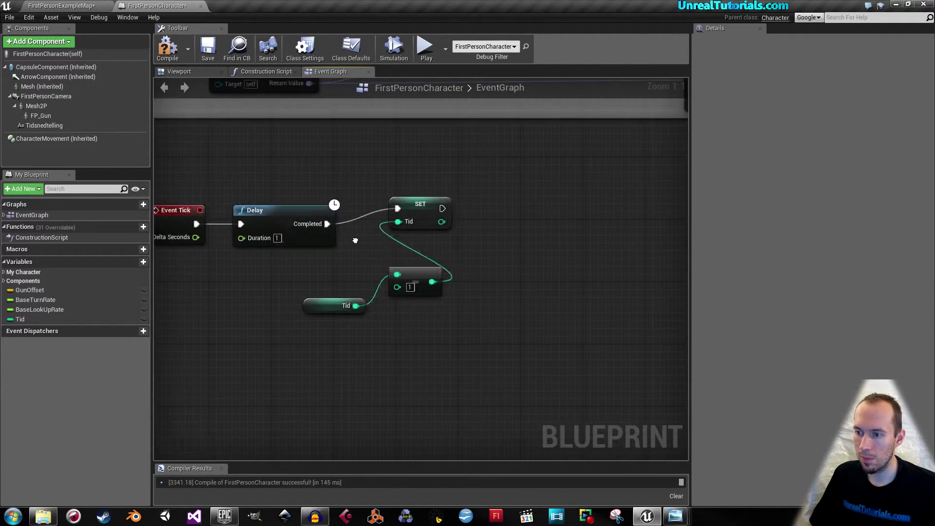
click(167, 46)
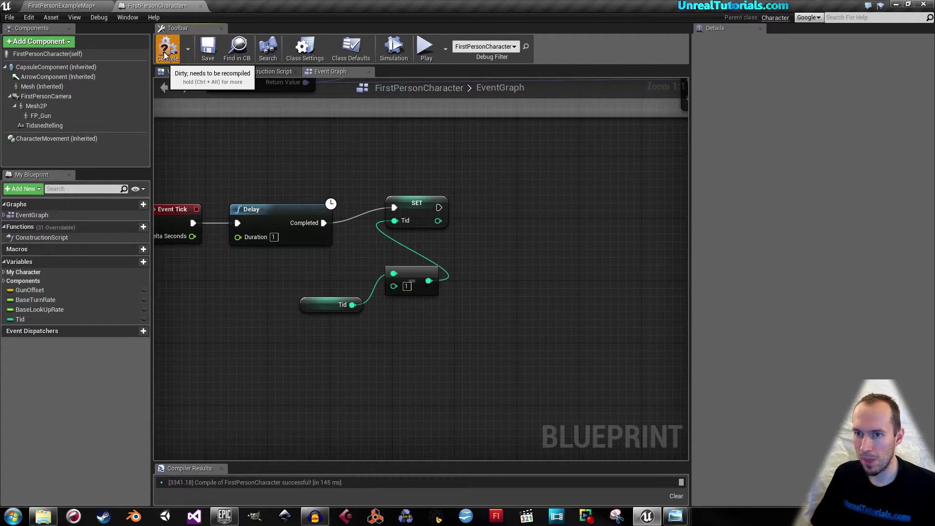
Add a Set Text (Tidsnedtelling) node after the SET Tid node
right_drag(534, 263, 487, 277)
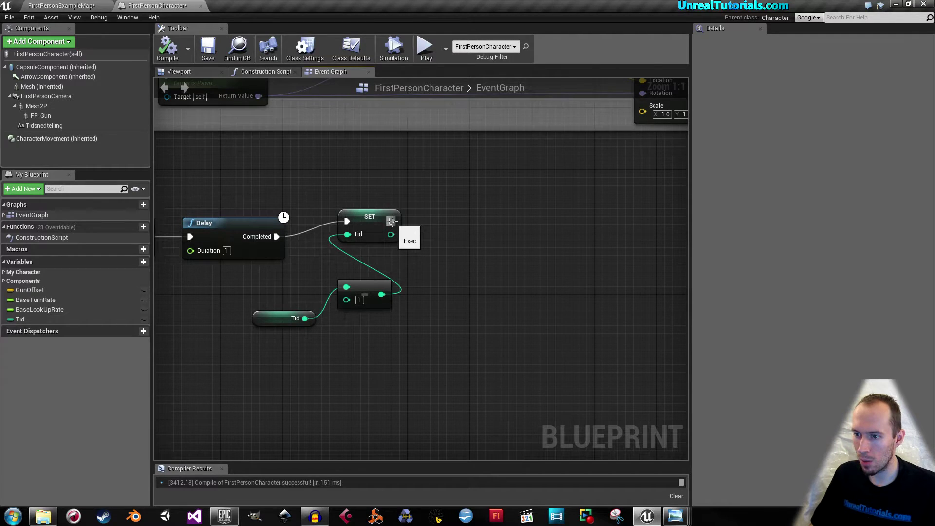
drag(391, 220, 450, 222)
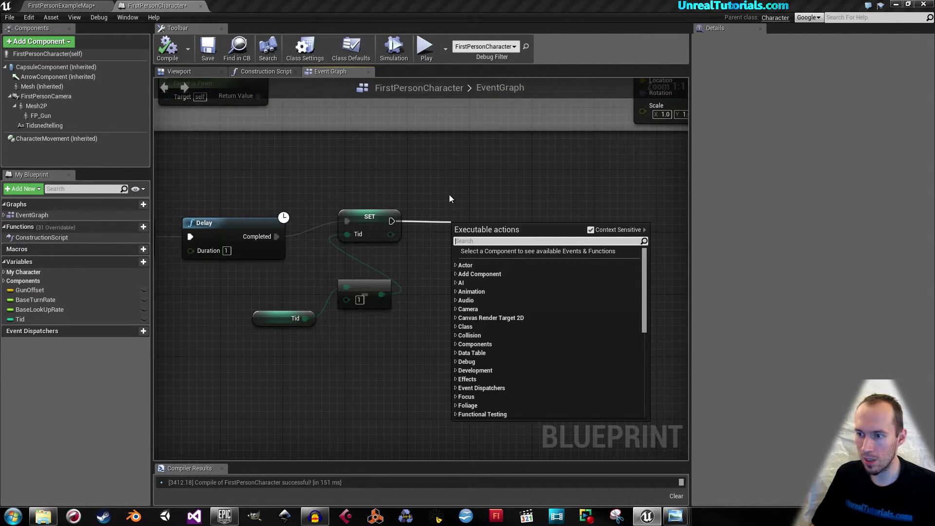
text(text)
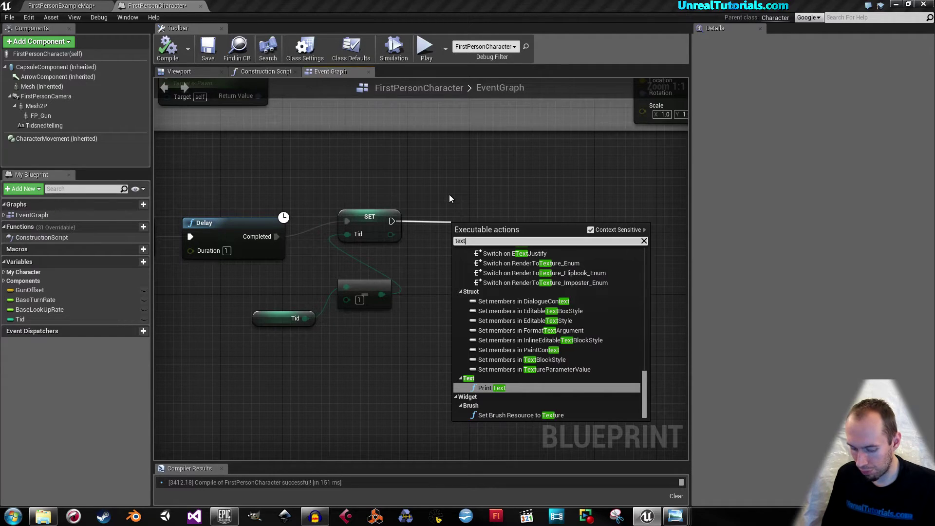
key(BackSpace)
key(BackSpace)
key(BackSpace)
text(set te)
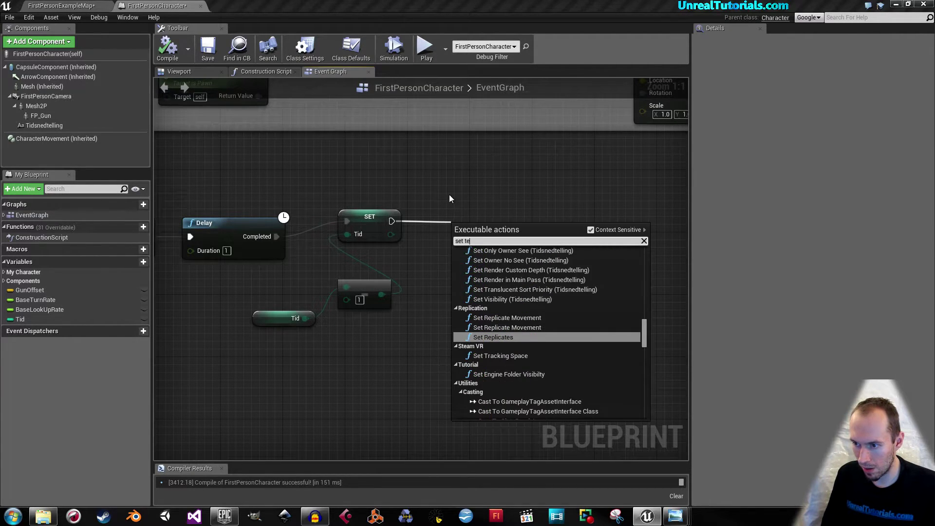
text(xt)
key(Down)
key(Up)
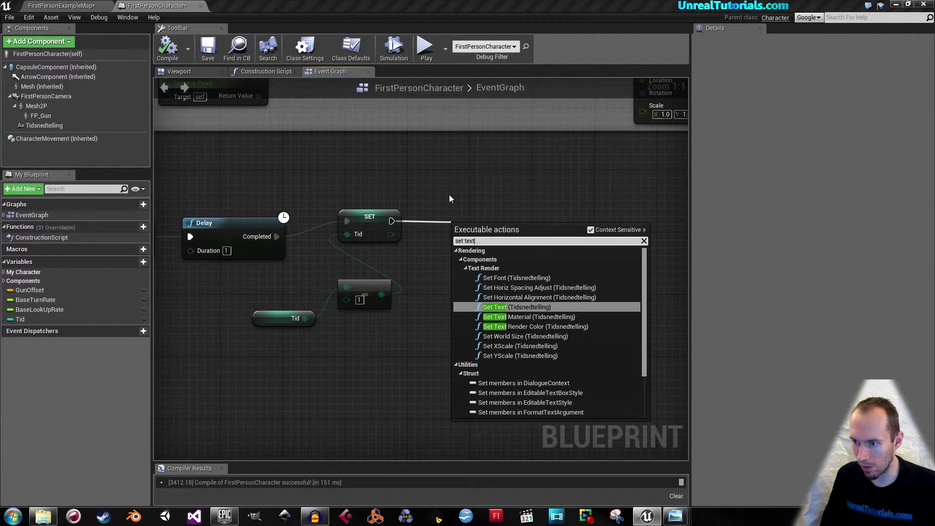
key(Return)
Arrange Set Text with the Tidsnedtelling node beside its Target input
drag(493, 230, 525, 214)
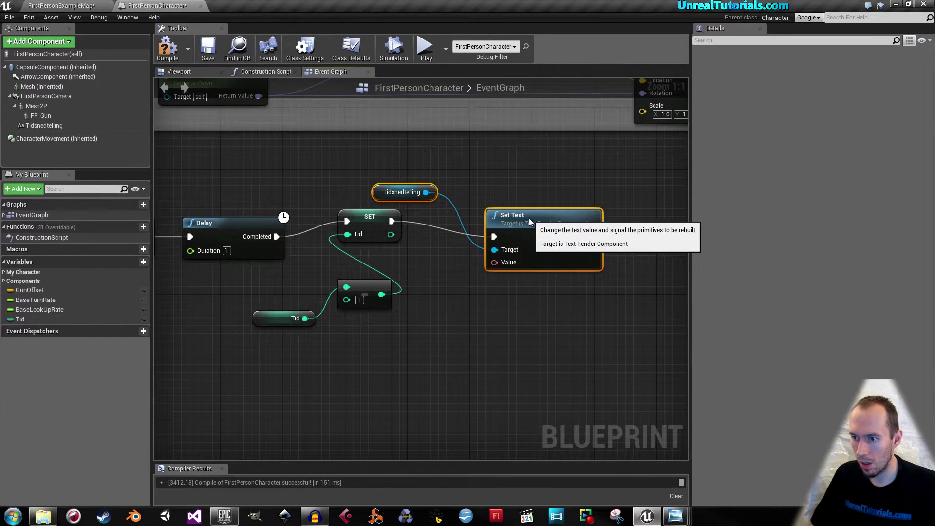
click(429, 179)
drag(412, 186, 447, 259)
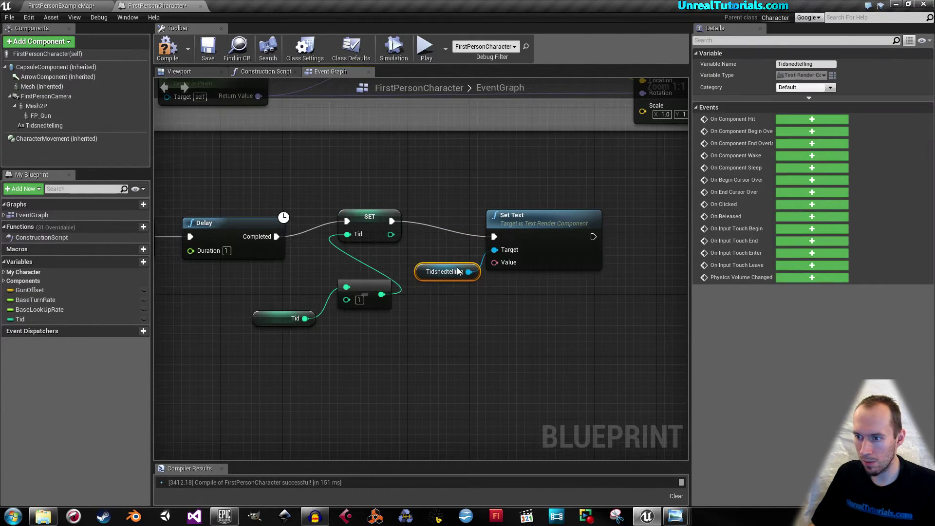
drag(537, 225, 553, 225)
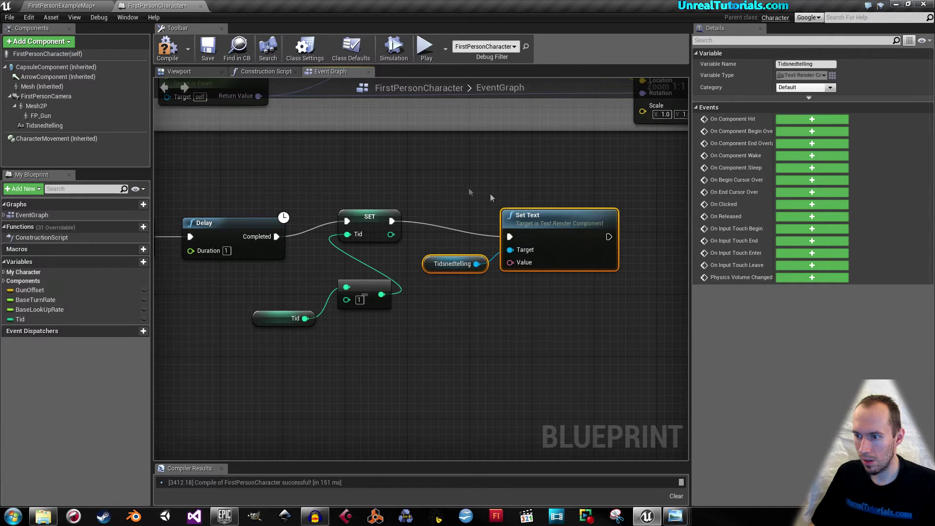
click(456, 209)
drag(443, 263, 457, 256)
click(462, 304)
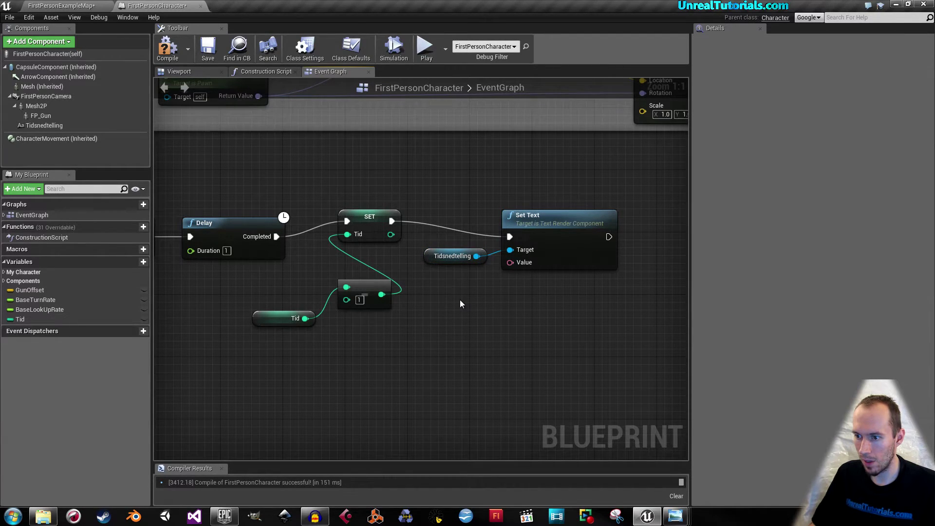
Duplicate the Tid getter and connect it through ToText (int) into Set Text's Value
click(287, 321)
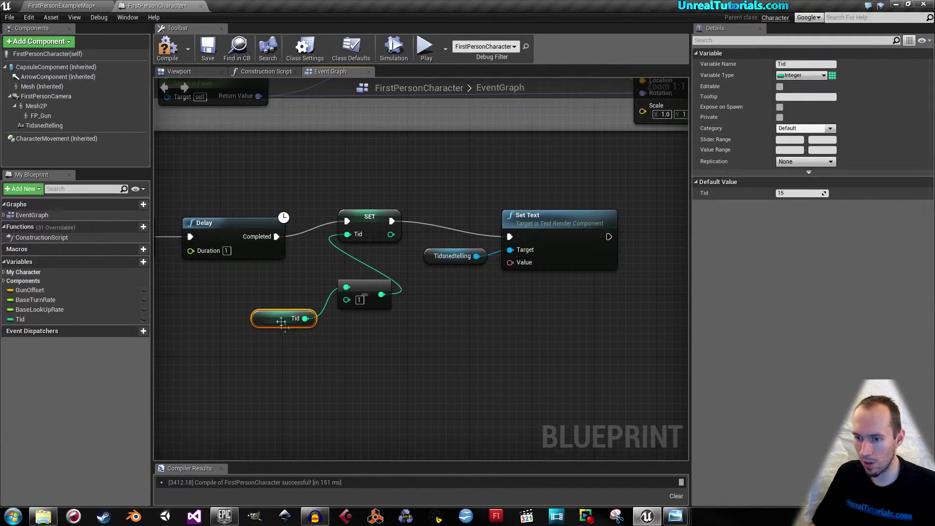
key(ctrl+w)
mouse_move(320, 340)
mouse_down()
mouse_move(468, 317)
mouse_move(509, 263)
mouse_up()
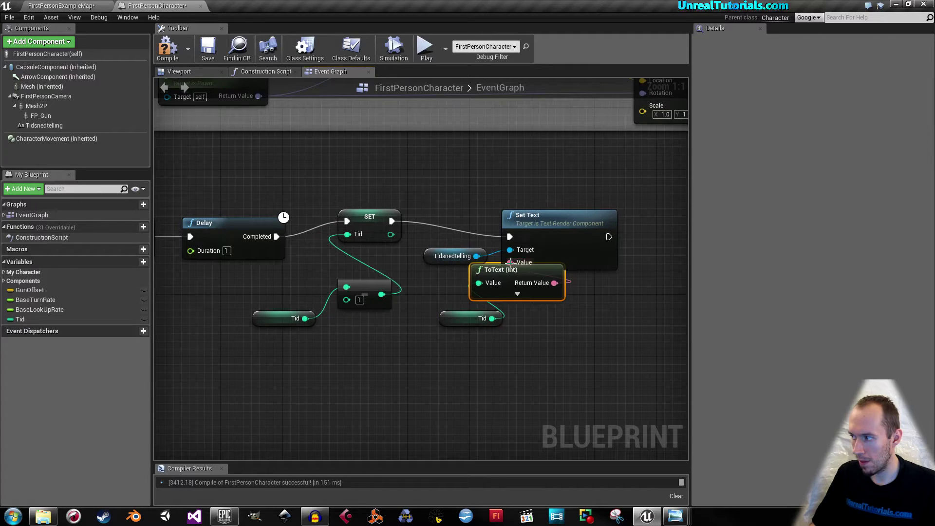
drag(475, 319, 467, 373)
click(492, 290)
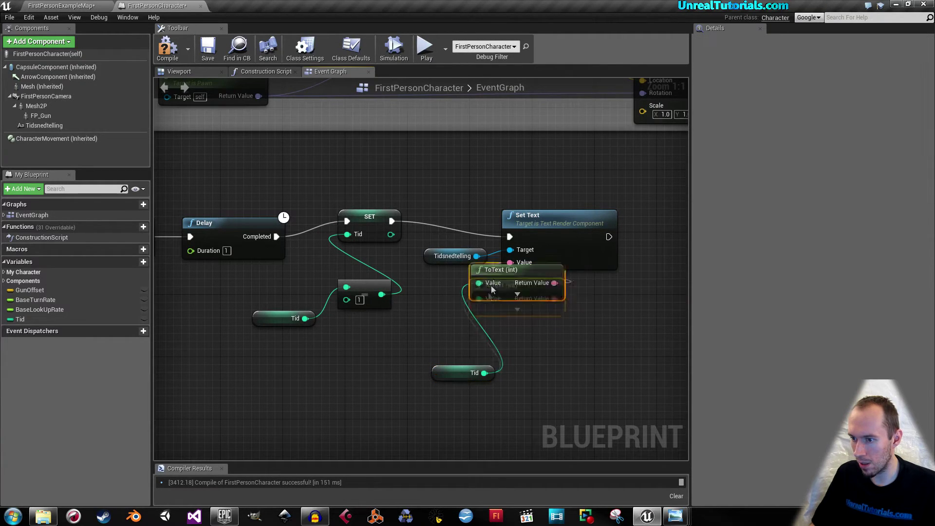
drag(492, 290, 482, 309)
drag(463, 366, 455, 342)
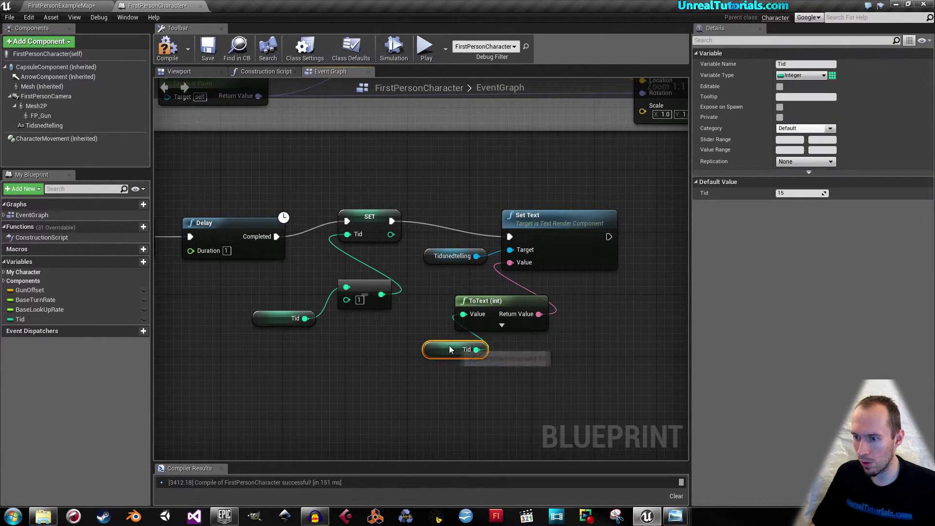
drag(526, 304, 525, 296)
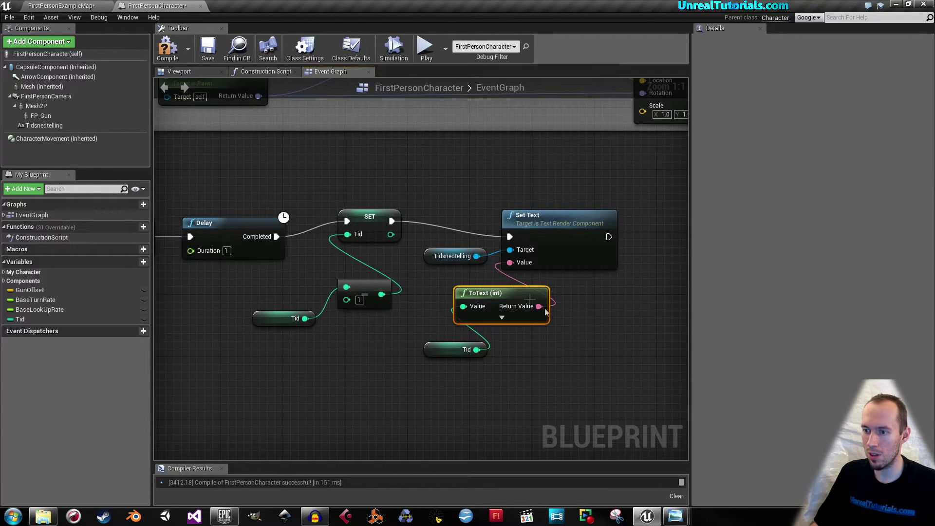
Shift the four text-updating nodes right and compile the Blueprint
drag(444, 183, 546, 358)
drag(550, 216, 580, 216)
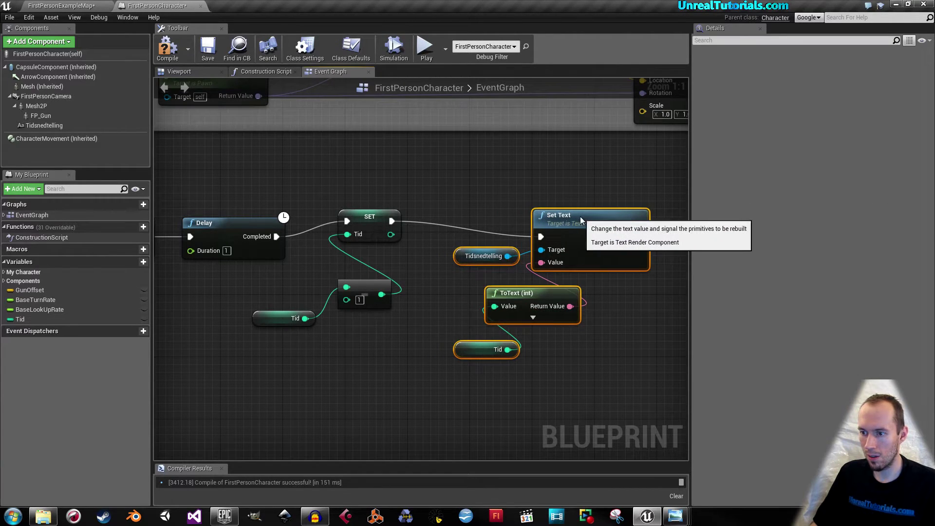
click(549, 182)
mouse_move(555, 184)
right_down()
mouse_move(486, 172)
mouse_move(537, 179)
right_up()
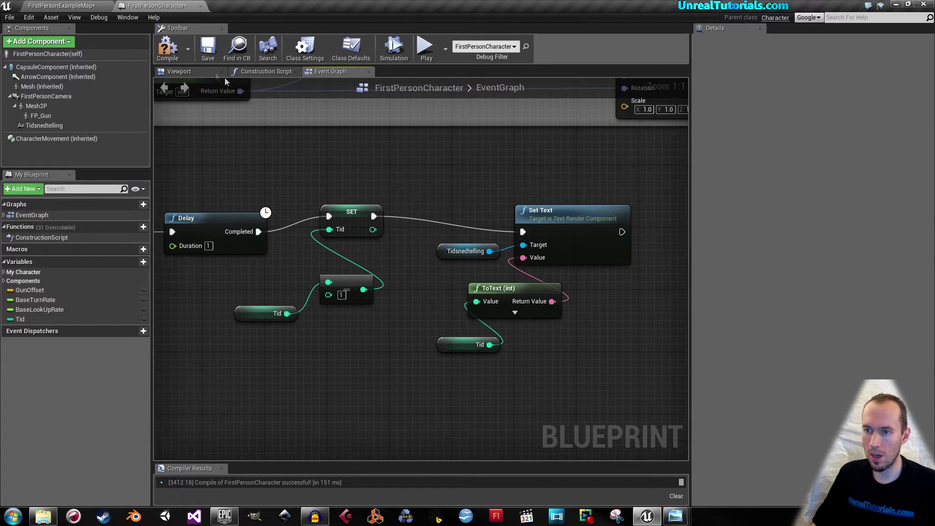
click(171, 55)
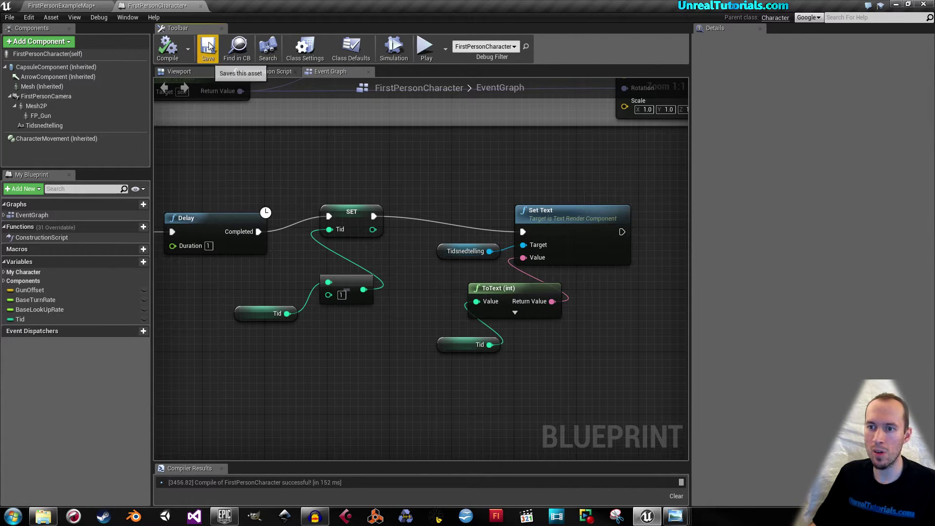
Play-test the level, watch the red countdown tick from 14 to 10, then stop the preview
click(422, 53)
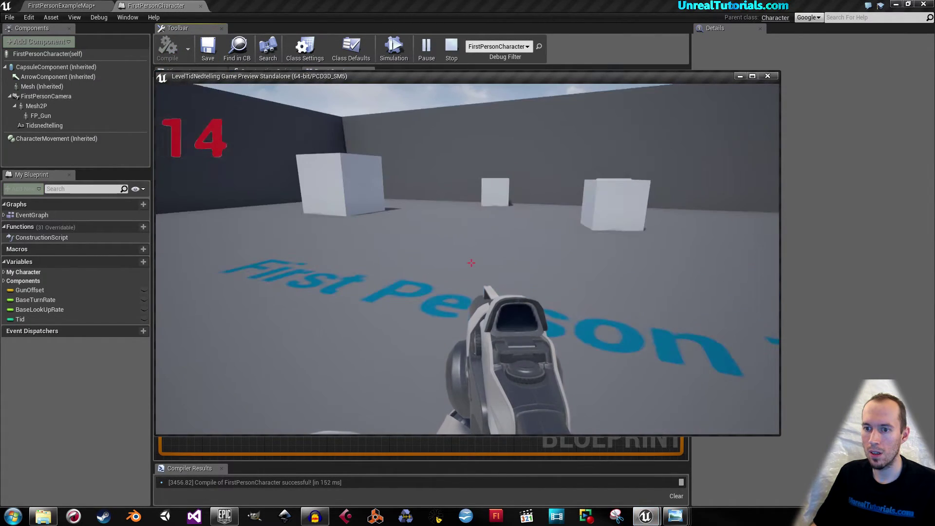
mouse_move(471, 263)
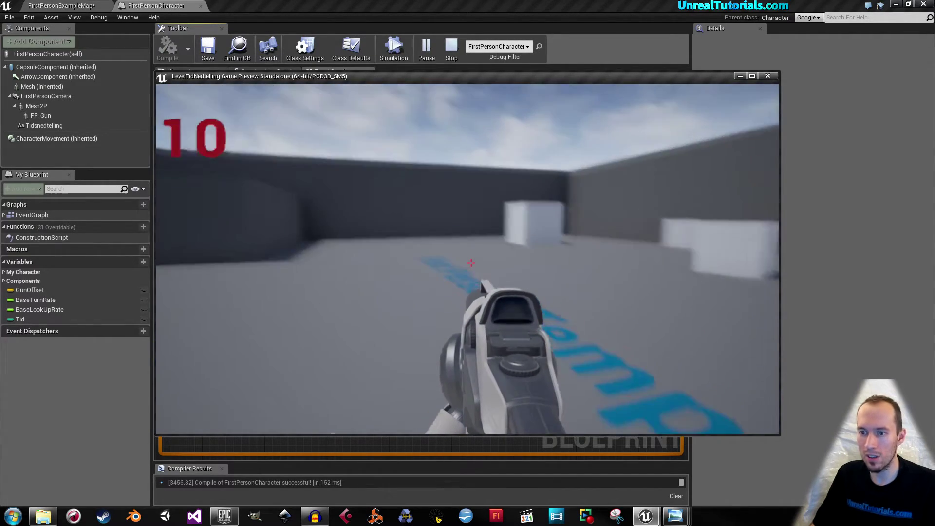
key(Escape)
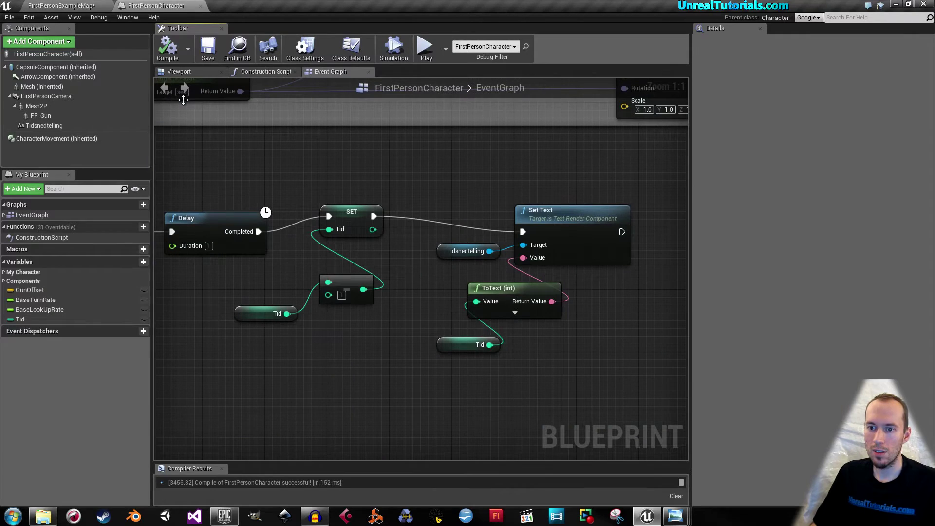
right_drag(423, 229, 337, 177)
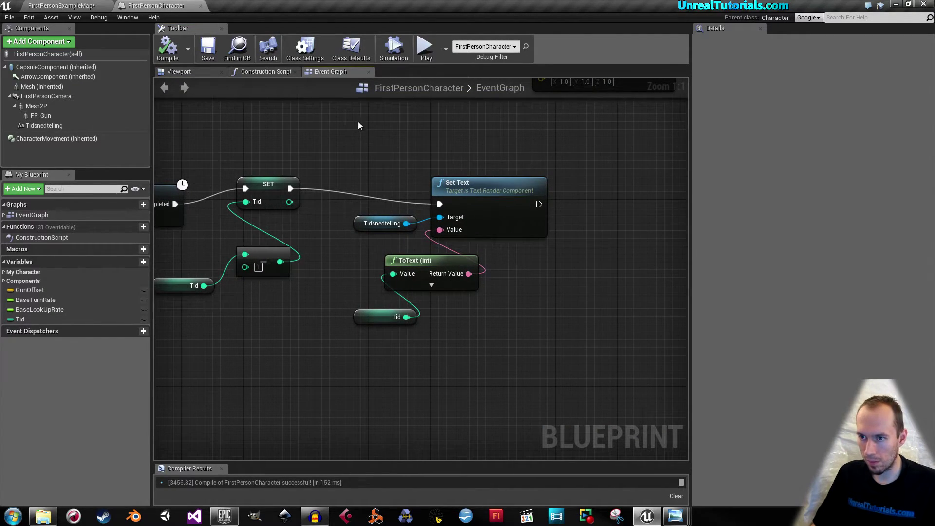
Add a Branch node after the Set Text node
right_drag(572, 231, 532, 239)
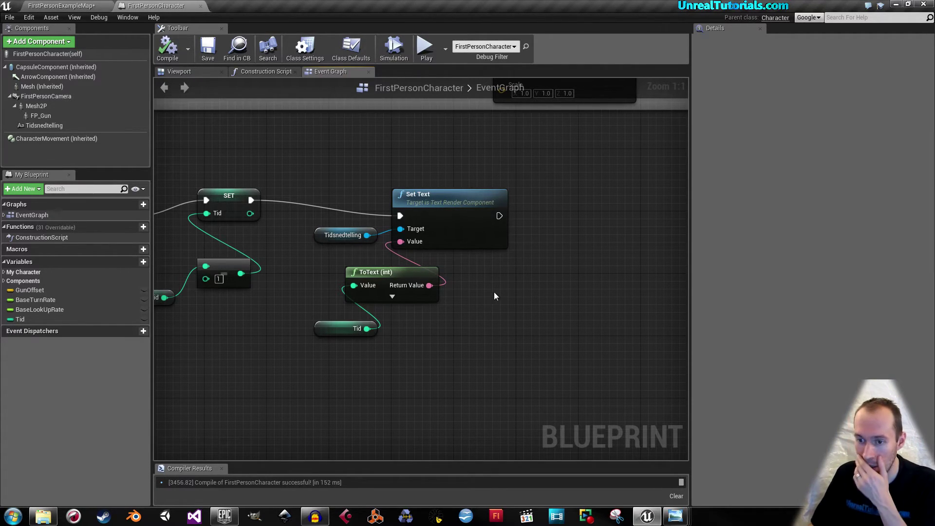
drag(499, 216, 541, 211)
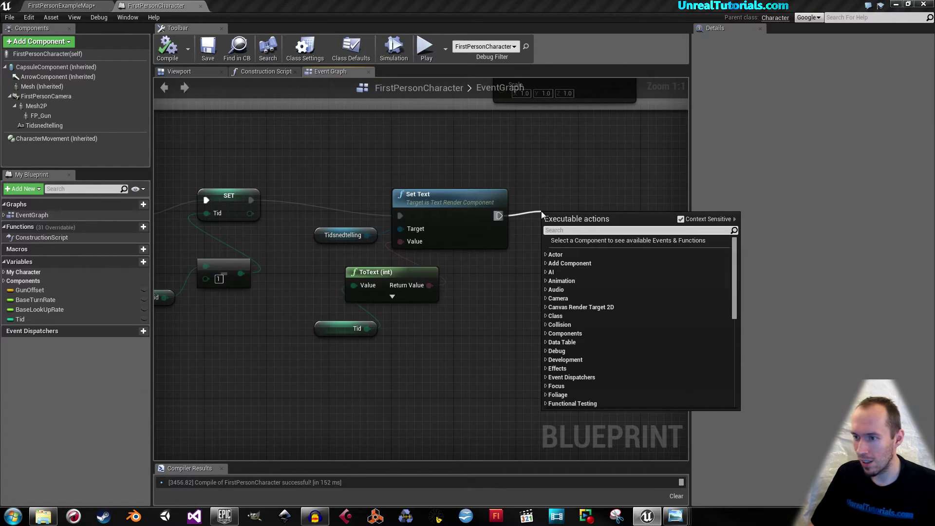
text(branch)
key(Return)
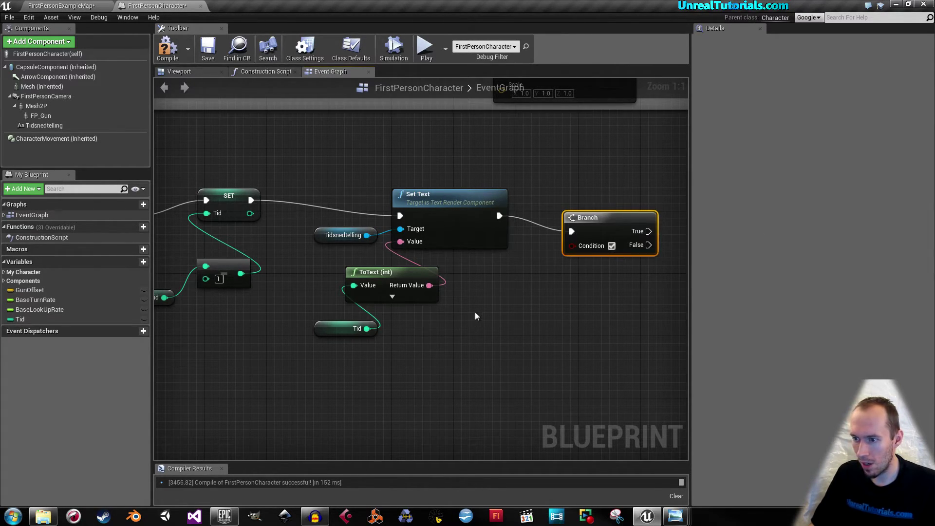
Copy and paste the Tid getter to make a second Tid node
right_drag(500, 311, 539, 292)
click(357, 315)
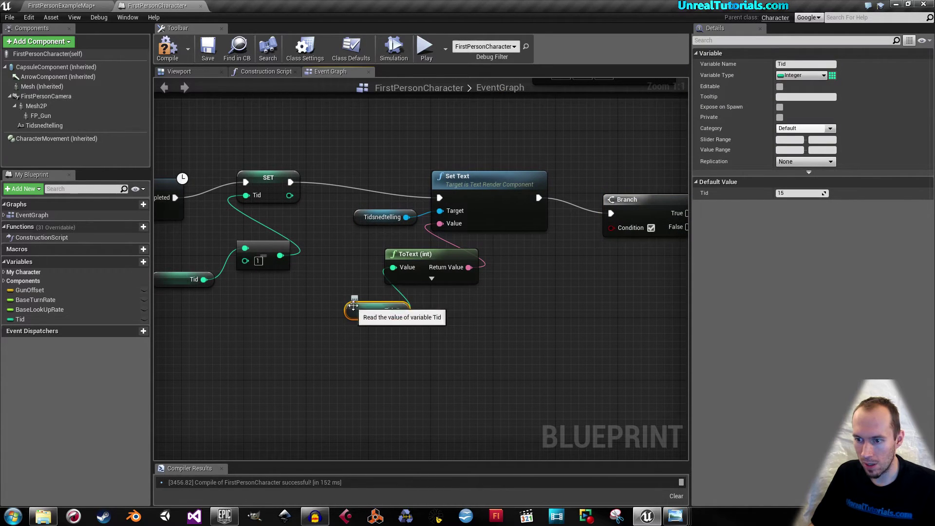
right_drag(496, 323, 433, 313)
key(ctrl+c)
key(ctrl+v)
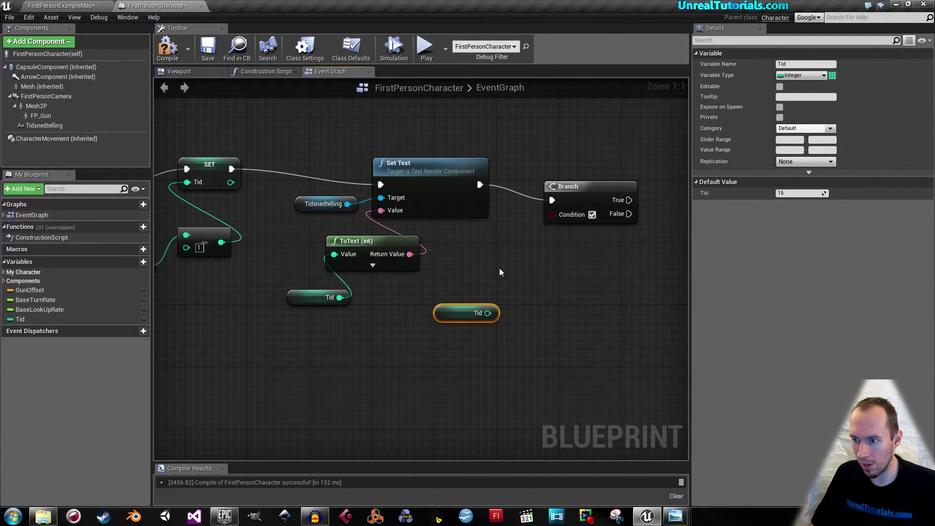
right_drag(503, 272, 412, 305)
Compare the new Tid getter against -1 and feed the result into the Branch Condition
drag(419, 303, 497, 263)
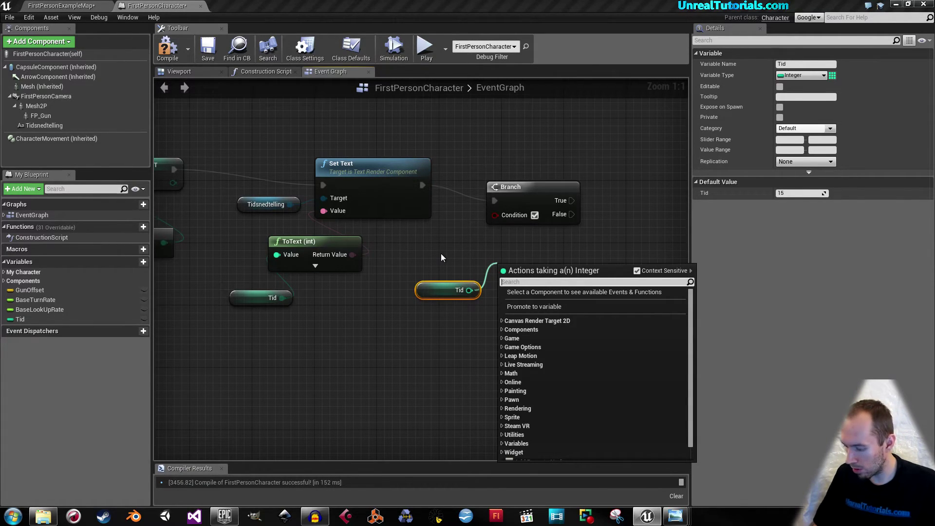
text(<)
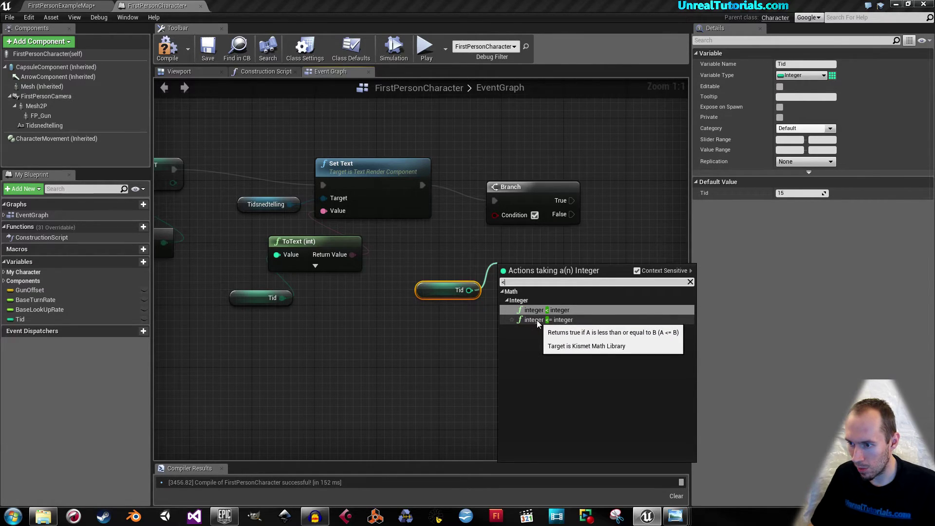
click(537, 320)
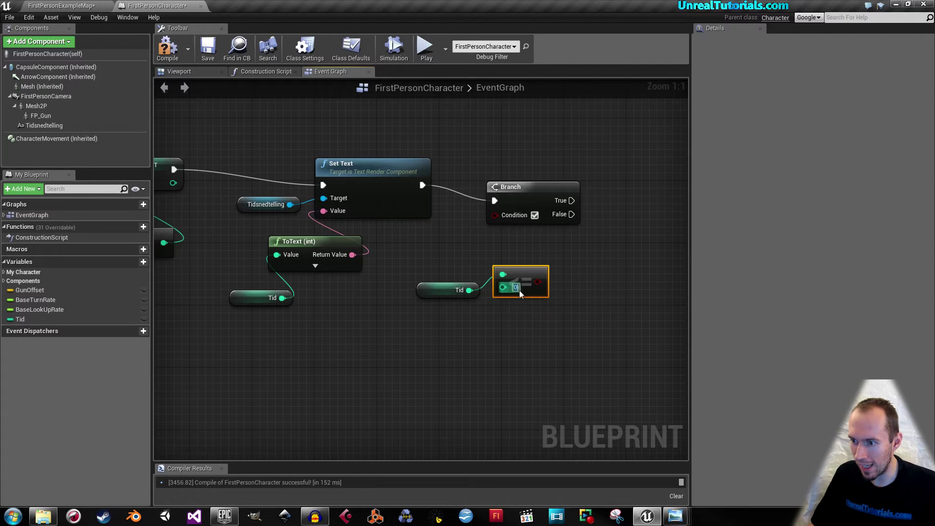
text(-1)
key(Return)
drag(539, 282, 494, 215)
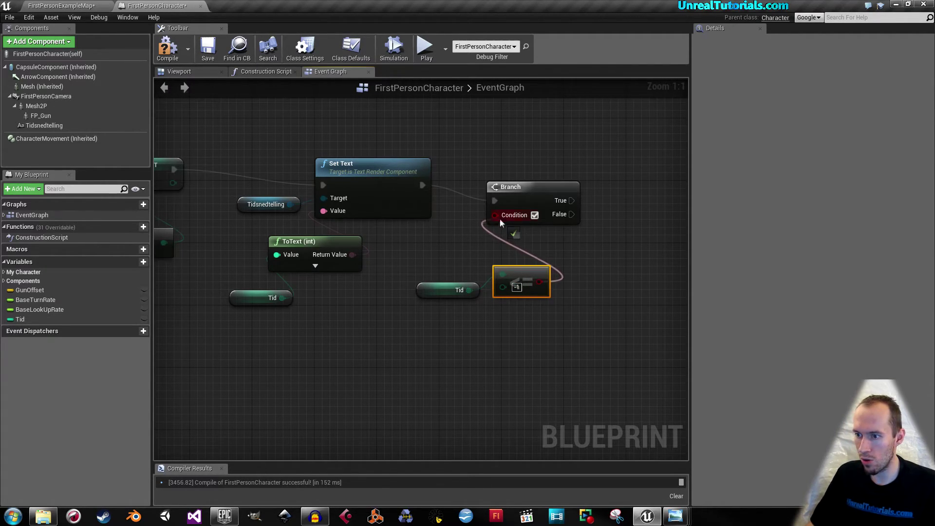
right_drag(556, 257, 462, 273)
drag(466, 216, 506, 205)
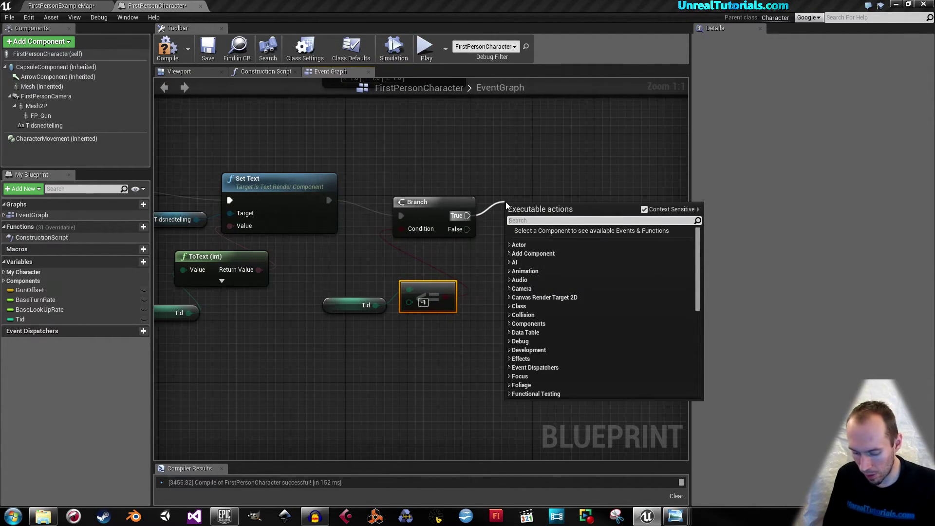
Add a Quit Game node on the Branch's True output and tidy the nodes
text(quit)
key(Return)
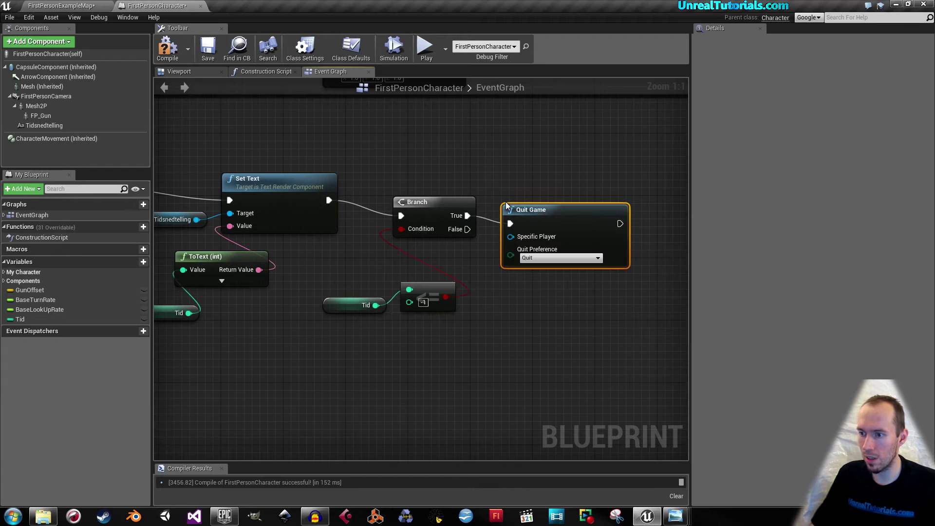
drag(368, 212, 516, 299)
drag(560, 229, 597, 221)
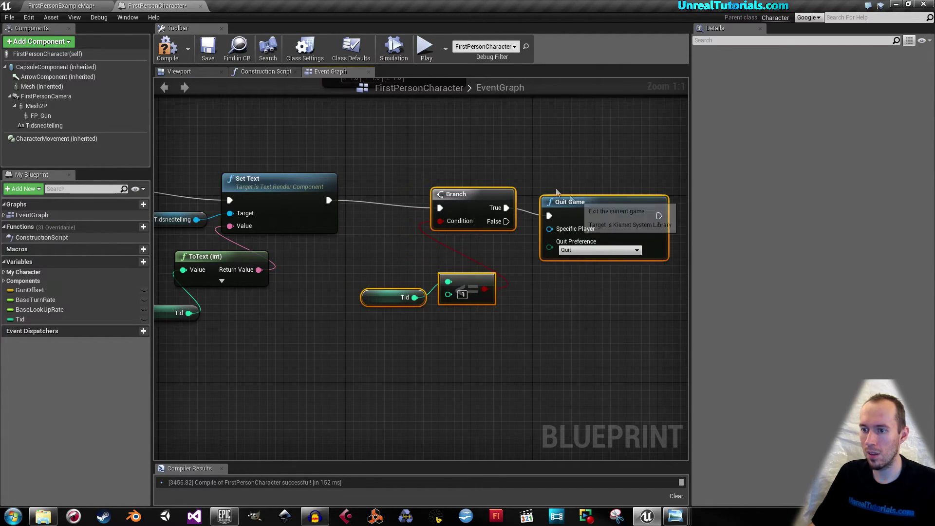
click(523, 161)
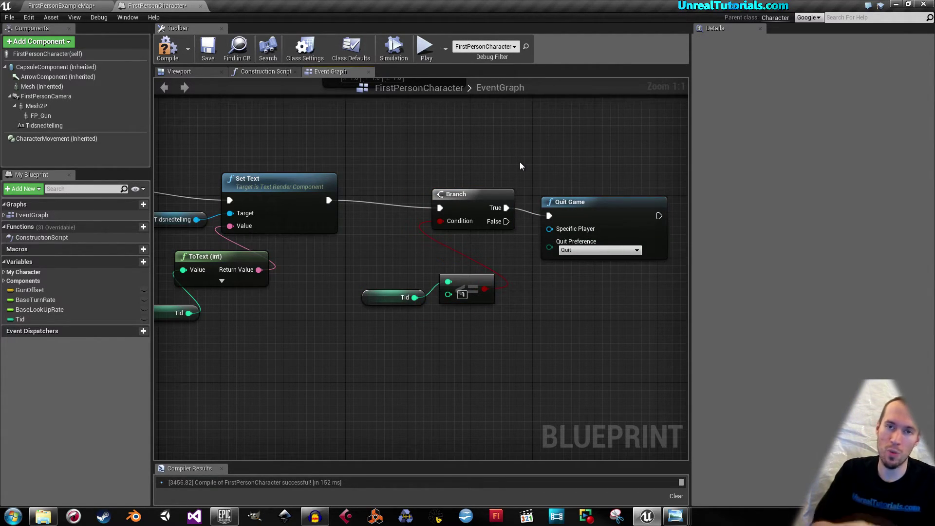
Recompile the Blueprint and show the character's 3D viewport around the gun
scroll(460, 154, down, 2)
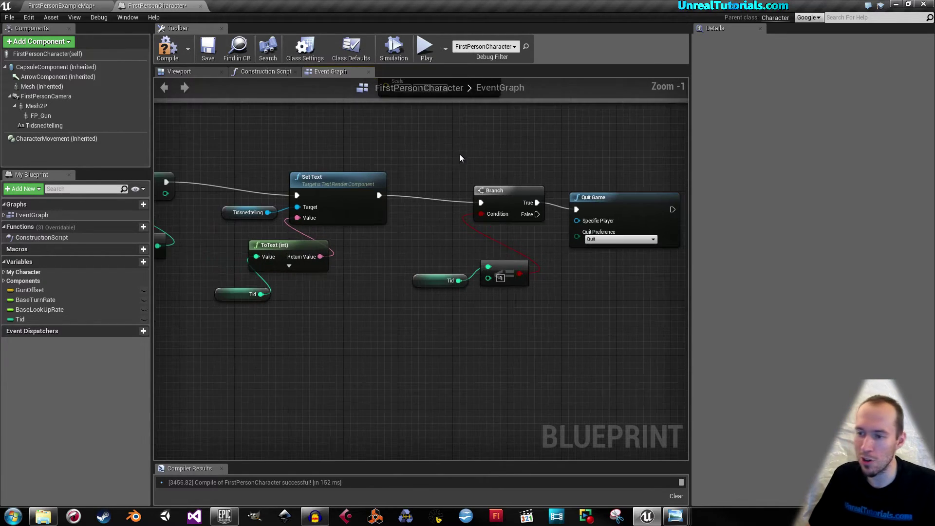
scroll(428, 263, down, 2)
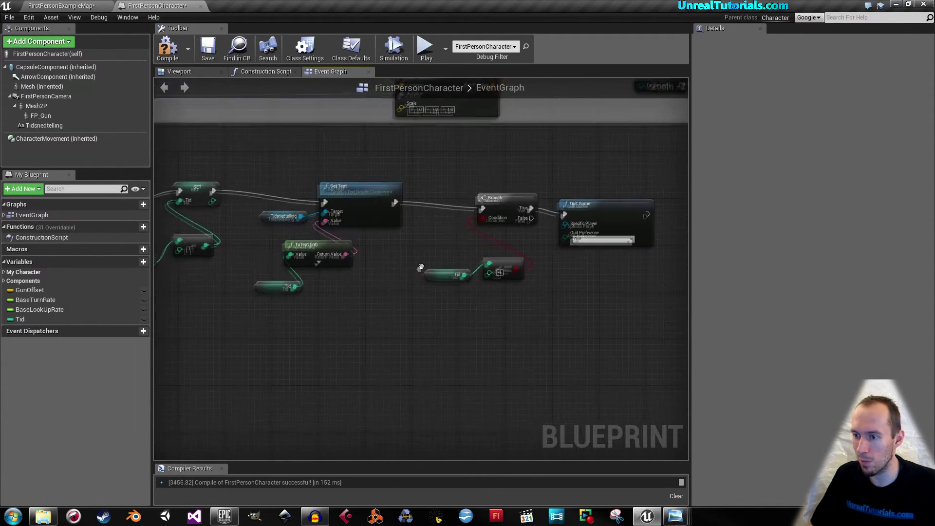
right_drag(455, 289, 424, 269)
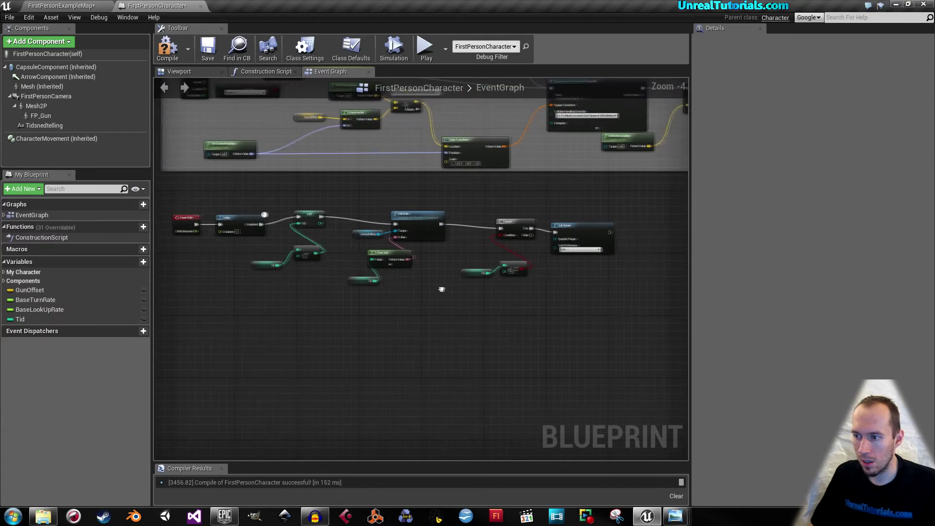
click(167, 48)
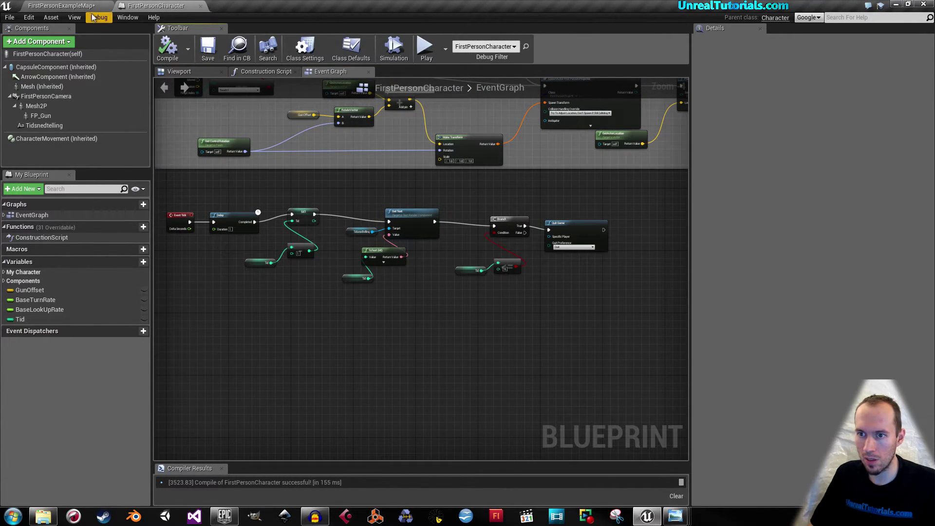
click(176, 73)
mouse_move(318, 250)
mouse_down()
mouse_move(340, 263)
mouse_move(476, 251)
mouse_up()
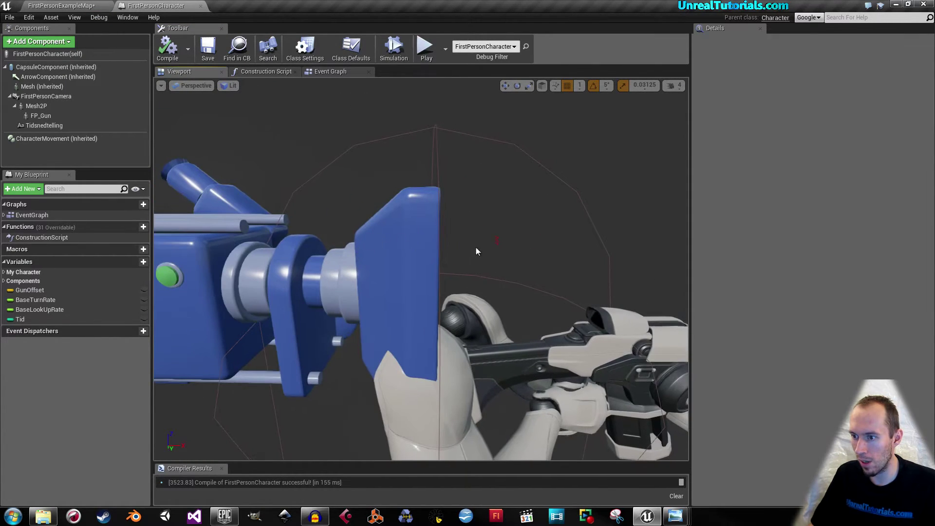
Add a Point Light named Tidslys and attach it under FirstPersonCamera
click(497, 238)
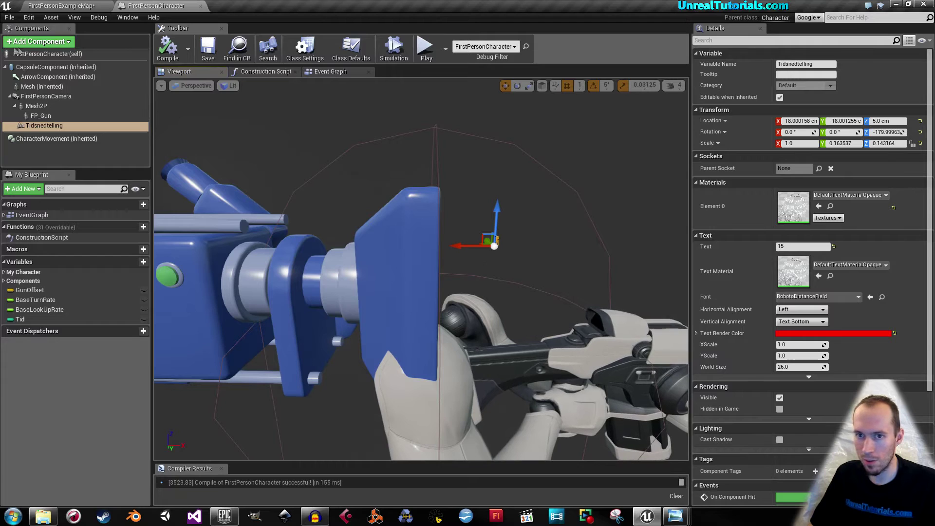
click(33, 45)
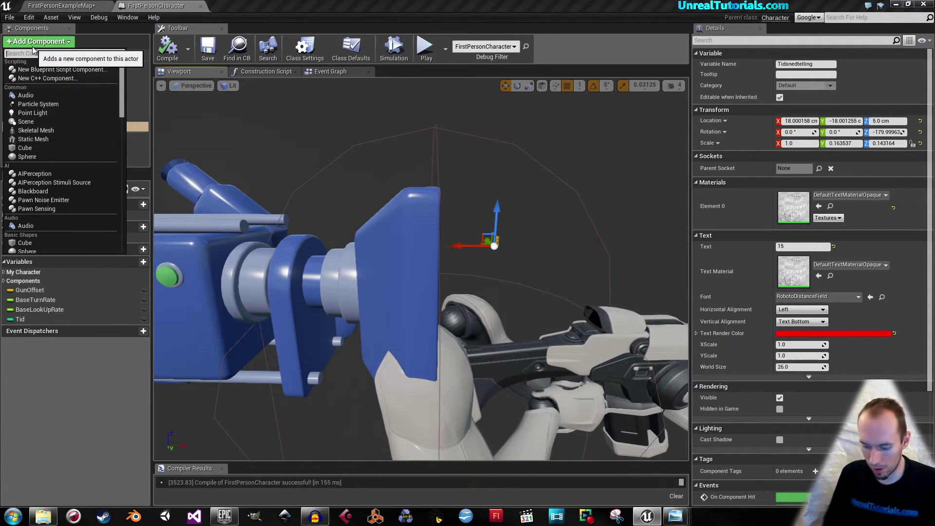
text(poui)
key(BackSpace)
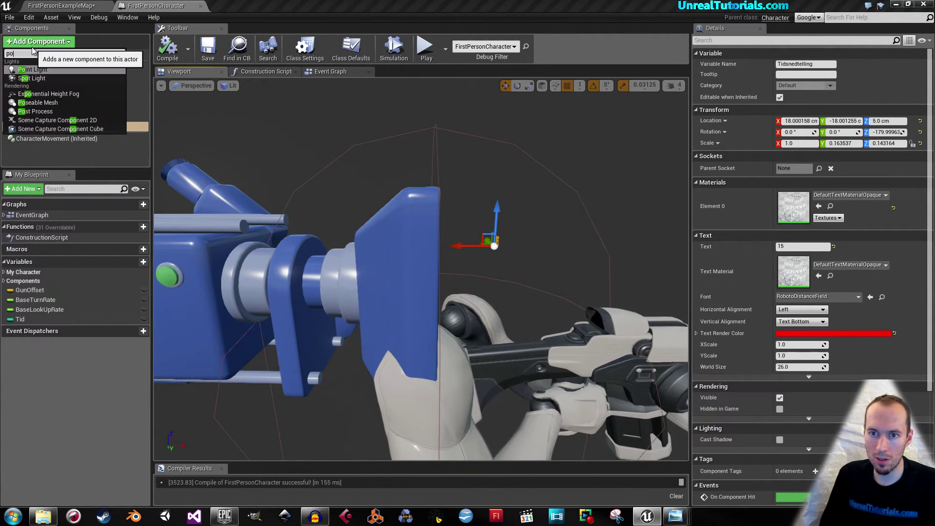
key(Return)
text(Tidslys)
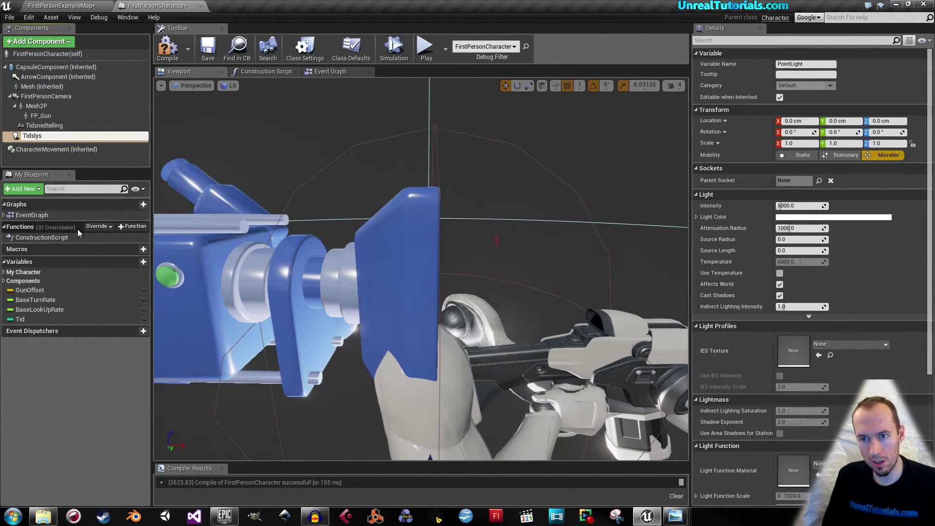
key(Return)
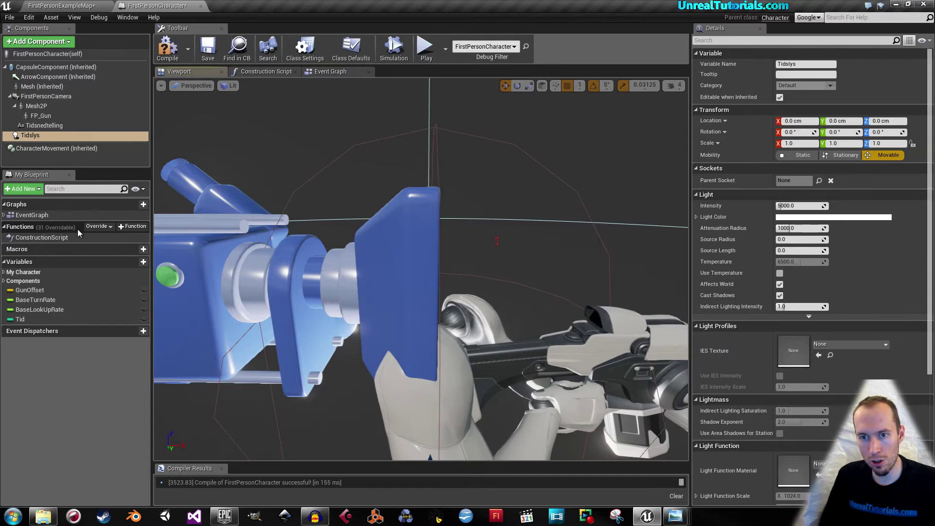
drag(33, 138, 34, 100)
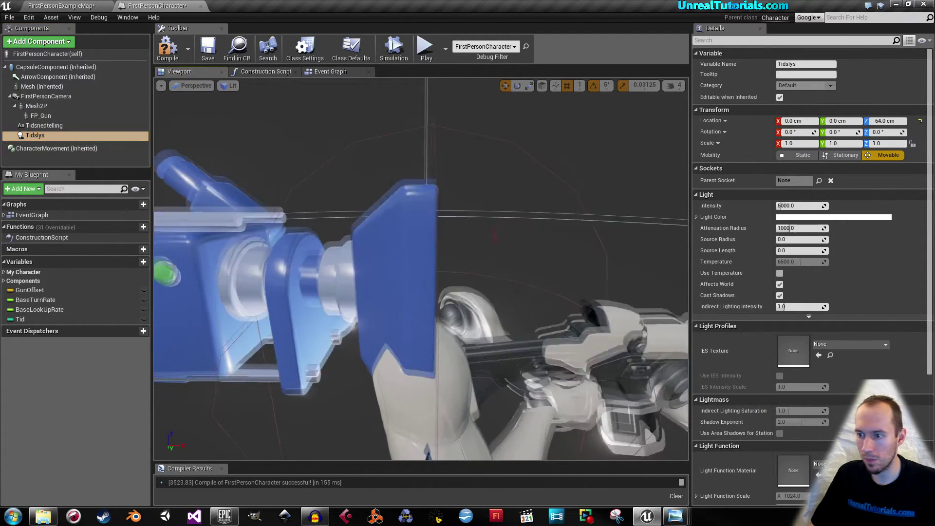
Move Tidslys beside the gun at X 11, Y -12, Z 1 cm
drag(428, 273, 441, 305)
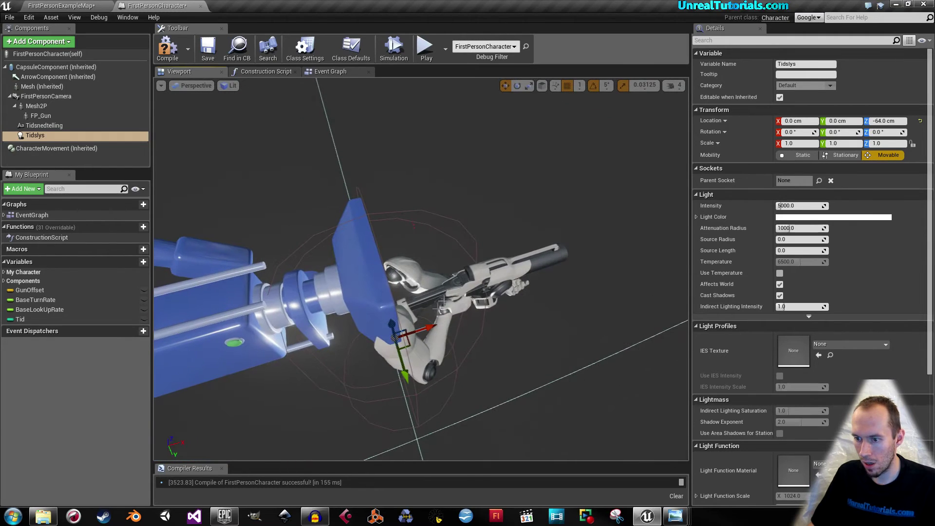
mouse_move(403, 338)
mouse_down()
mouse_move(426, 276)
mouse_move(398, 188)
mouse_up()
key(f)
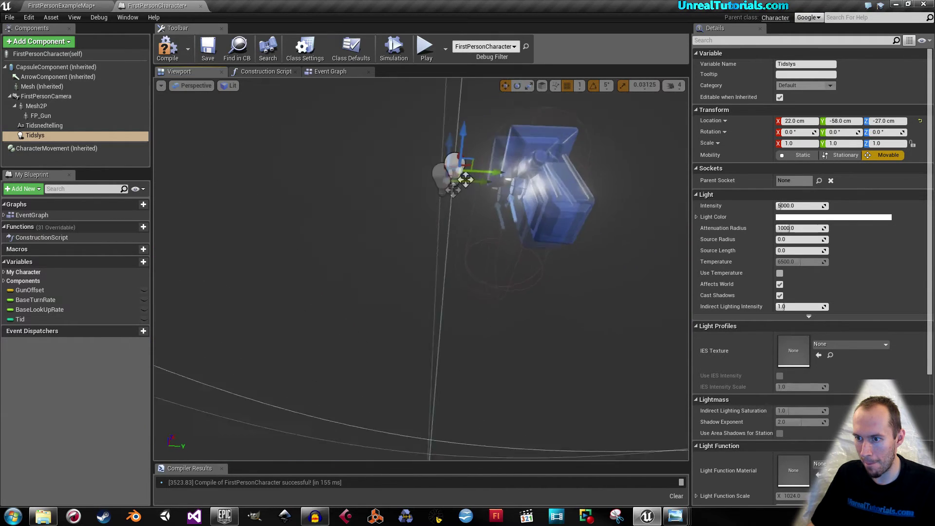
right_drag(459, 173, 460, 172)
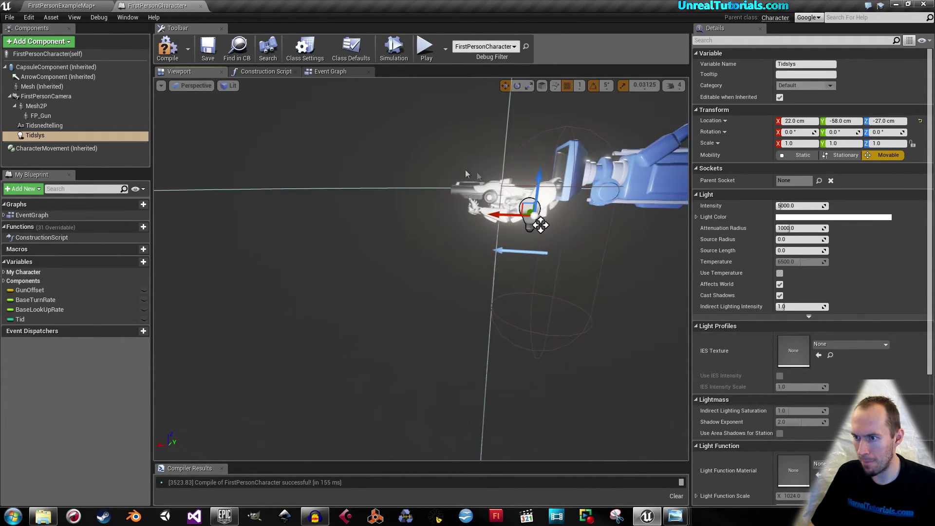
drag(524, 202, 568, 171)
right_drag(568, 171, 567, 171)
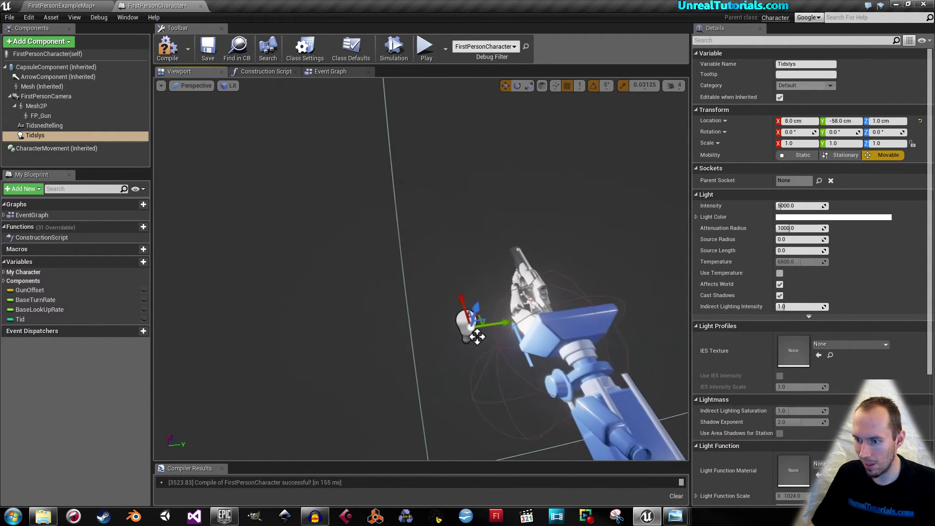
right_drag(523, 242, 523, 242)
mouse_move(471, 325)
mouse_down()
mouse_move(528, 305)
mouse_move(521, 281)
mouse_move(552, 300)
mouse_up()
mouse_move(552, 299)
right_down()
mouse_move(595, 313)
mouse_move(580, 312)
right_up()
click(798, 228)
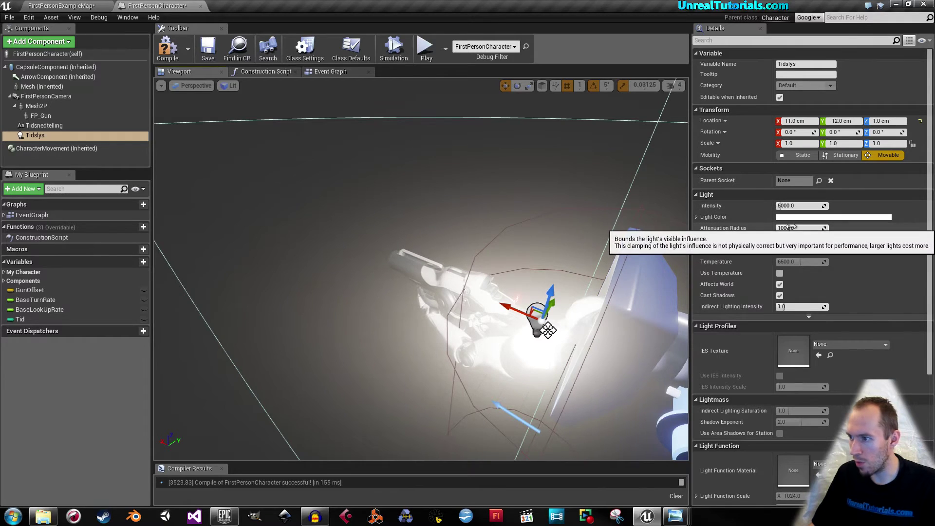
Set Tidslys's attenuation radius to 10 and slide it along X beside the text
text(1)
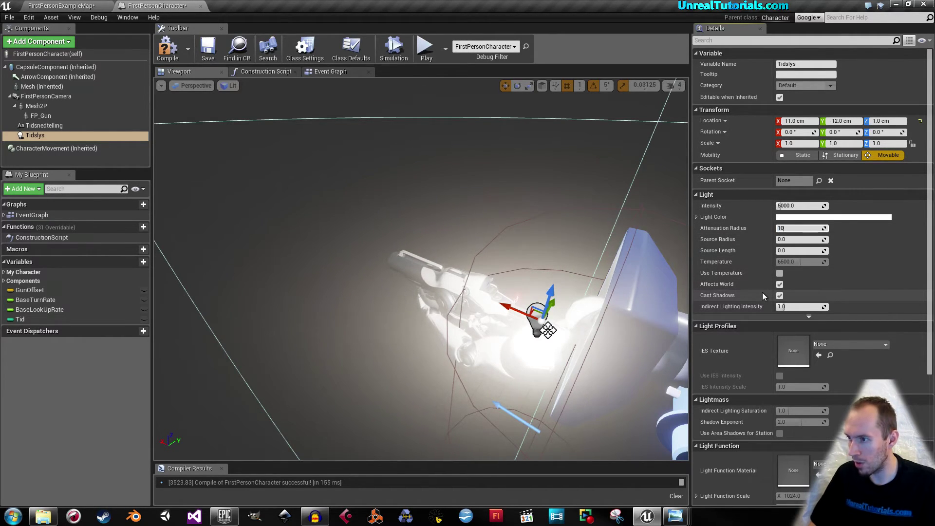
text(0)
key(Return)
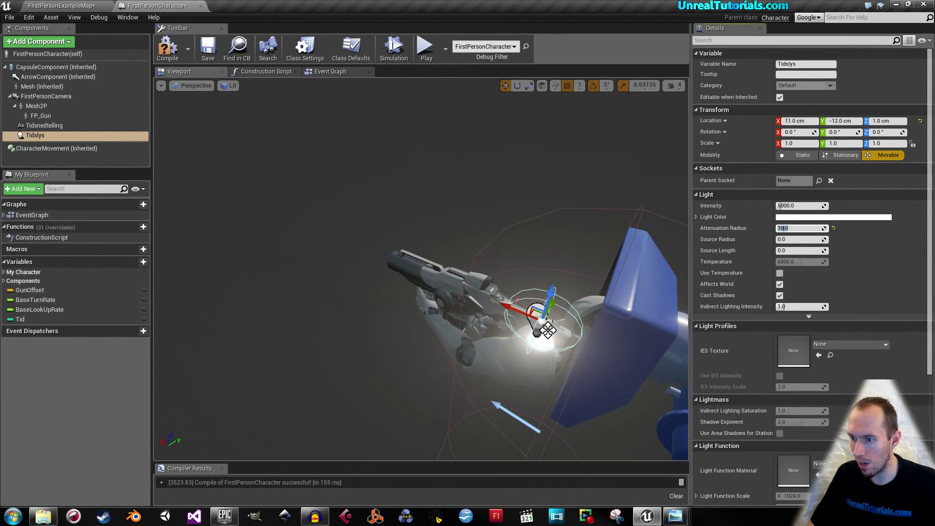
right_drag(517, 313, 545, 332)
mouse_move(470, 284)
mouse_down()
mouse_move(446, 273)
mouse_move(473, 243)
mouse_move(435, 244)
mouse_up()
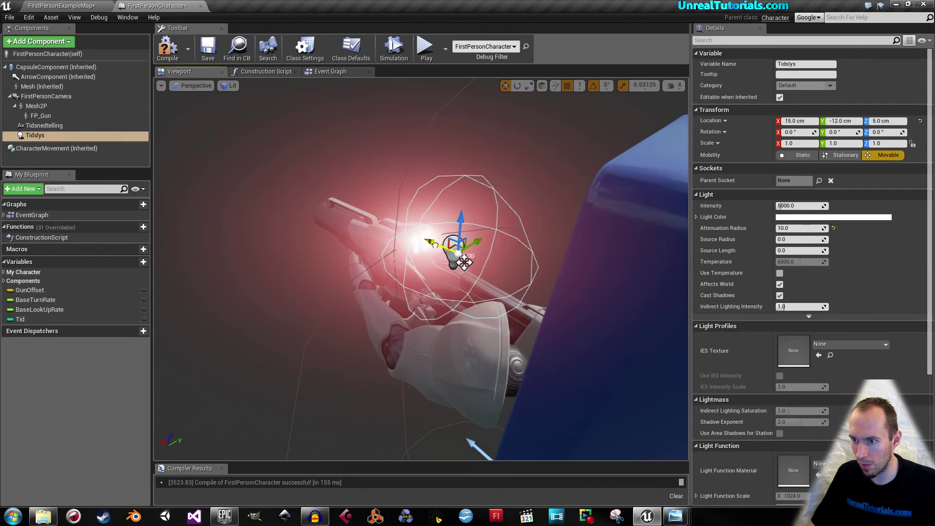
Set the light intensity to 80, position it at X 17, Y -13, Z 5, and compile
text(100)
key(Return)
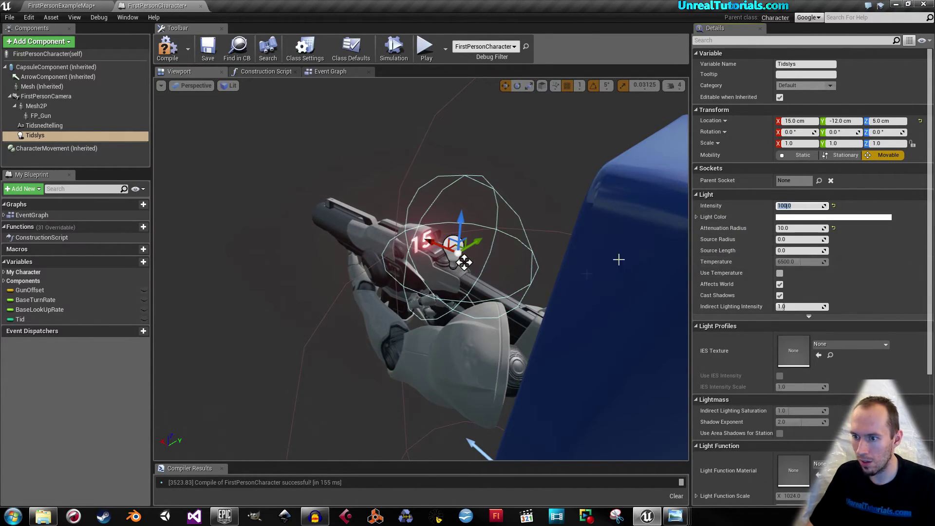
mouse_move(464, 263)
mouse_down()
mouse_move(453, 258)
mouse_move(459, 241)
mouse_up()
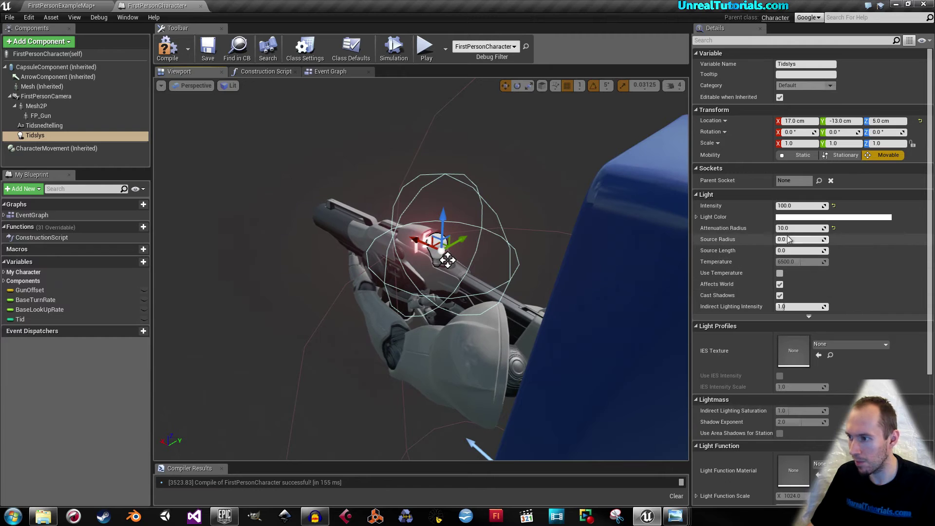
click(798, 206)
text(80)
key(Return)
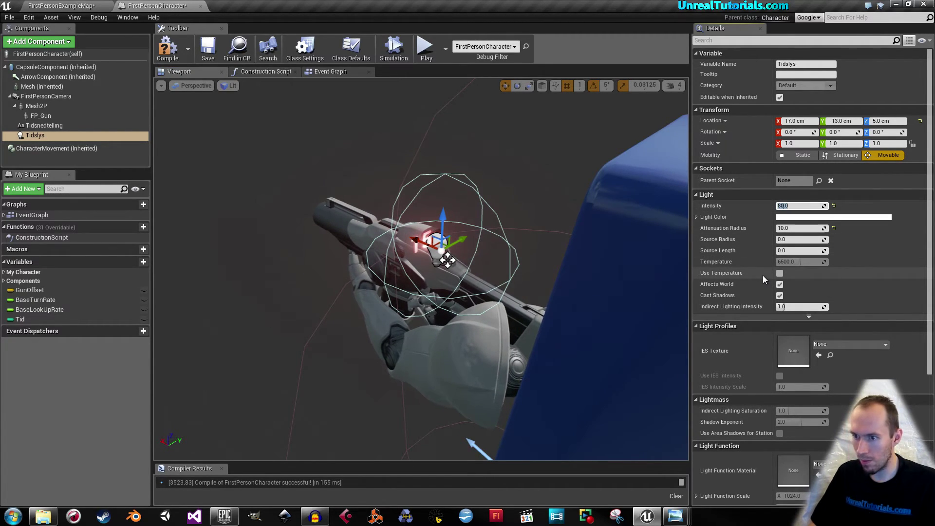
click(161, 53)
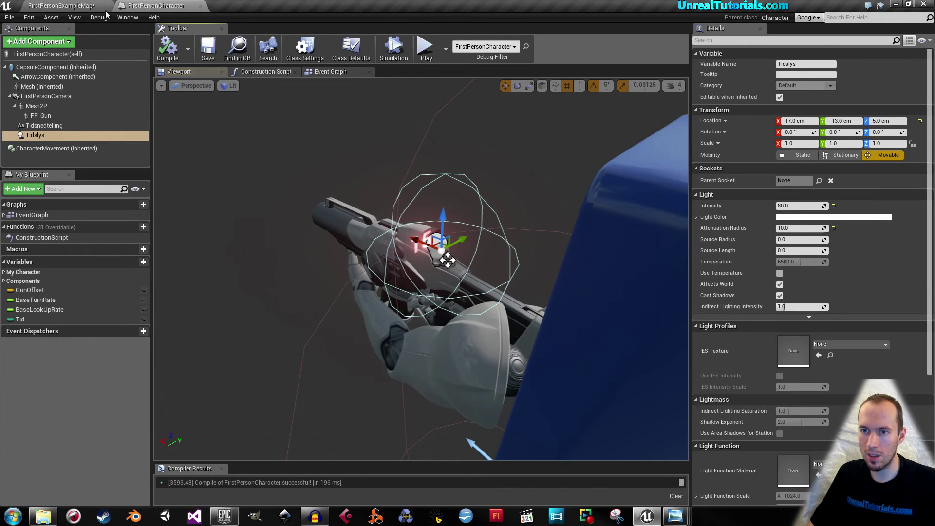
click(80, 6)
Play the level, walking and shooting while the red countdown runs down and the game quits
click(455, 39)
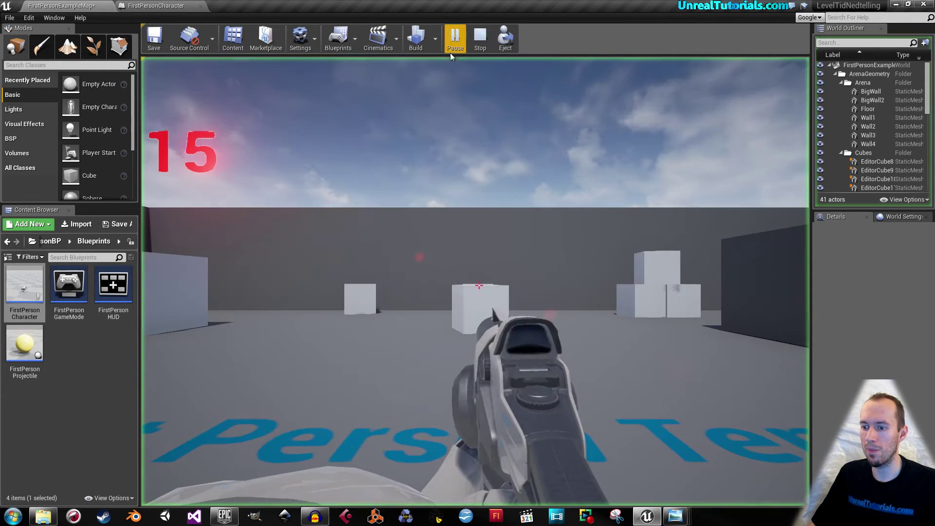
click(478, 285)
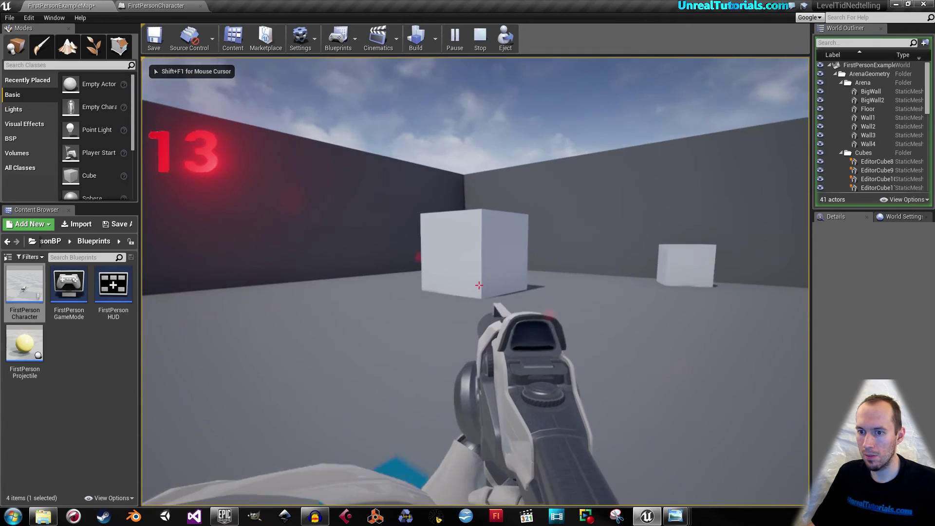
key(w)
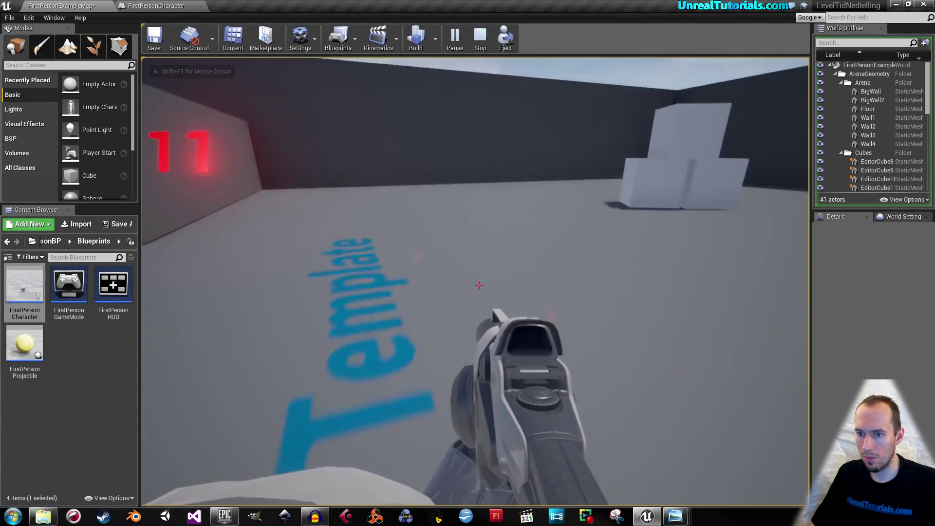
click(478, 286)
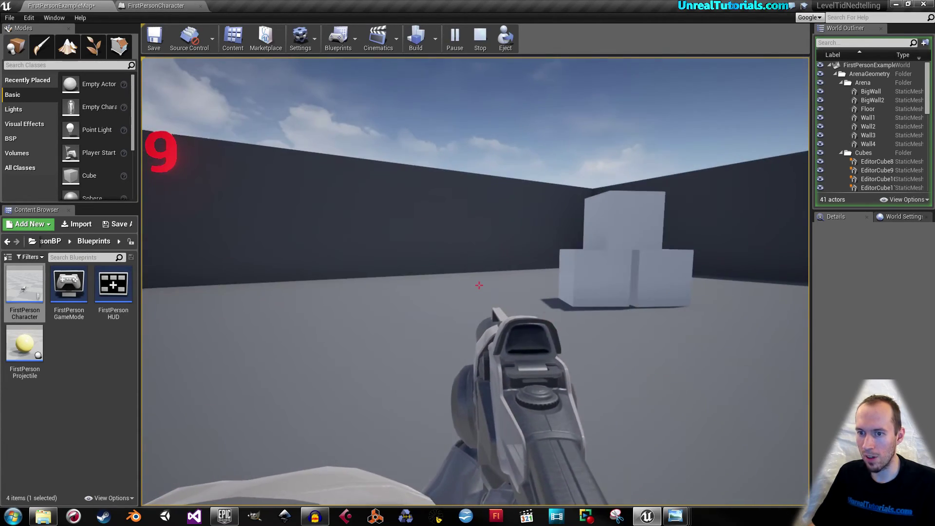
click(479, 286)
key(w)
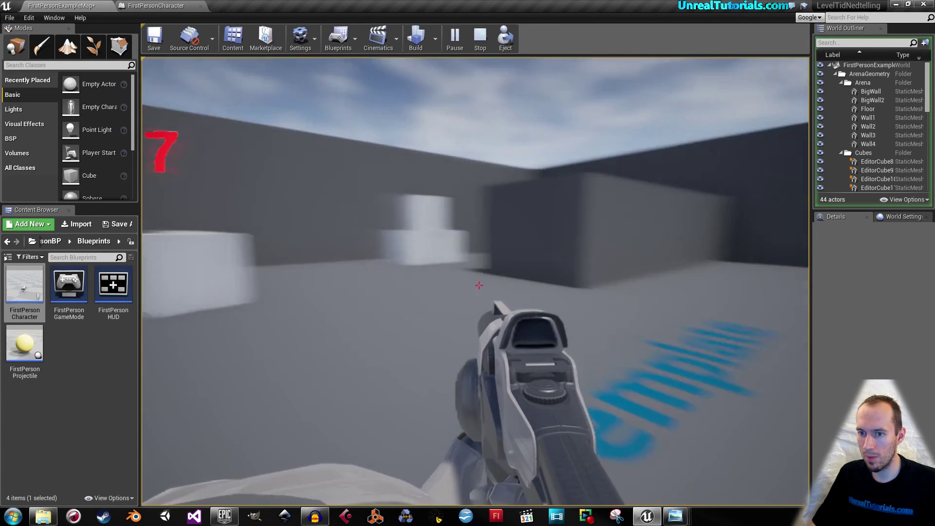
key(w)
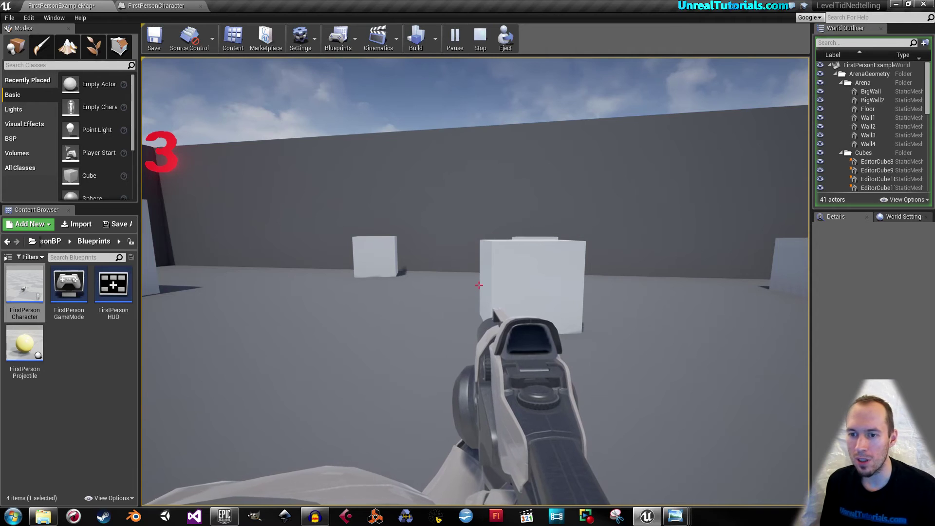
key(d)
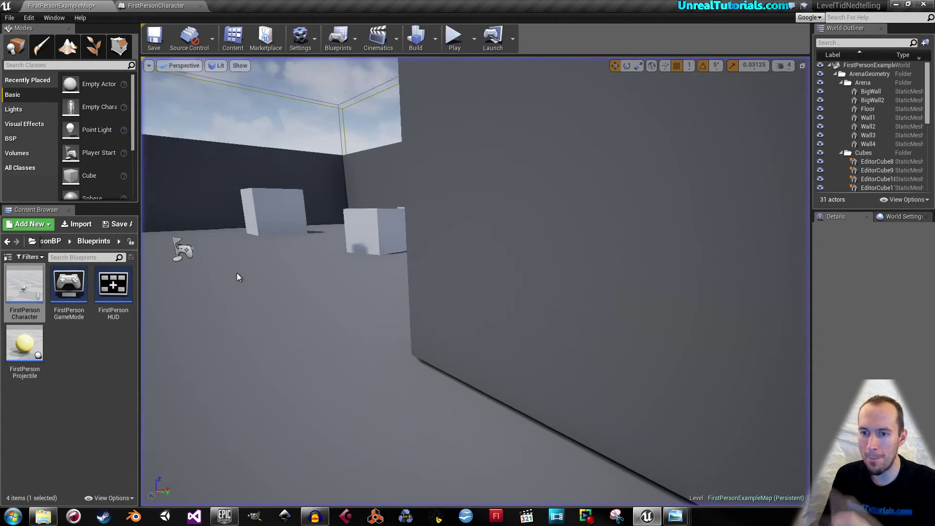
click(156, 6)
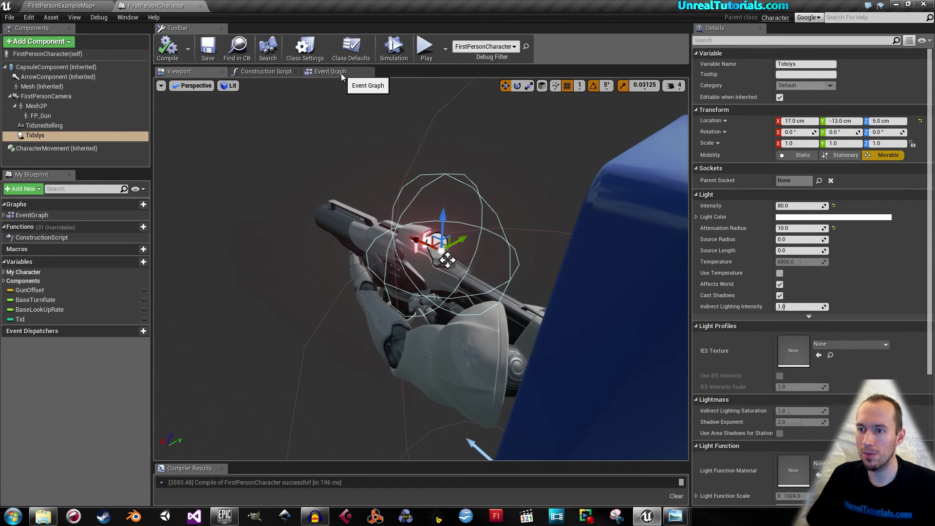
Wrap the Event Tick countdown nodes in a comment titled Levelnedtellingstid
click(330, 71)
right_drag(382, 306, 429, 325)
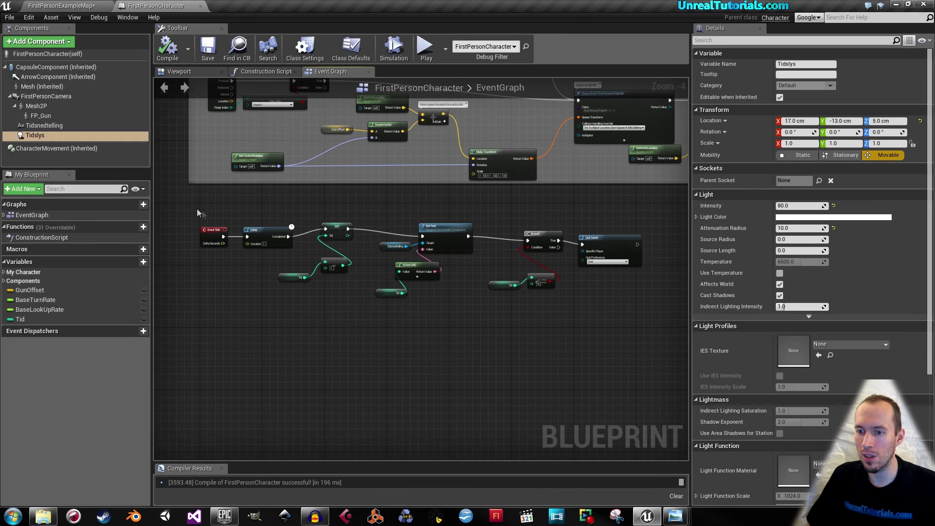
drag(205, 211, 530, 340)
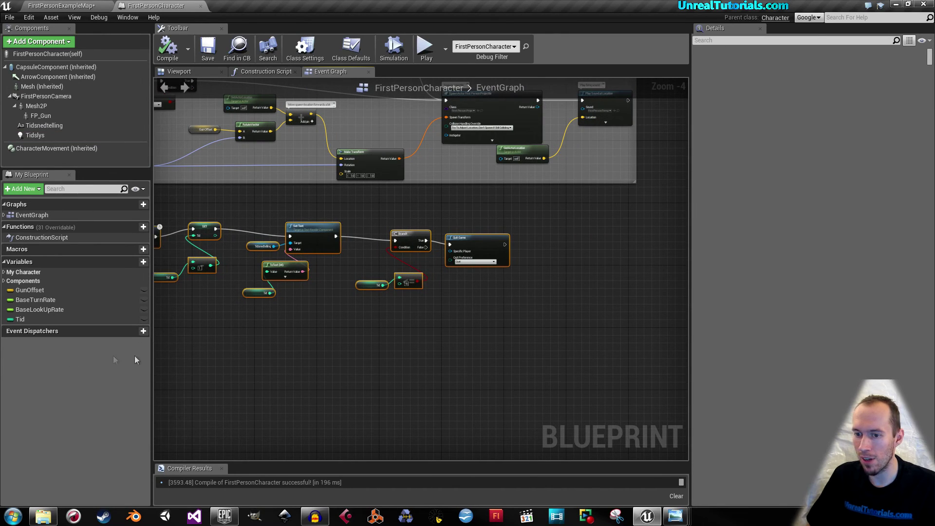
key(Home)
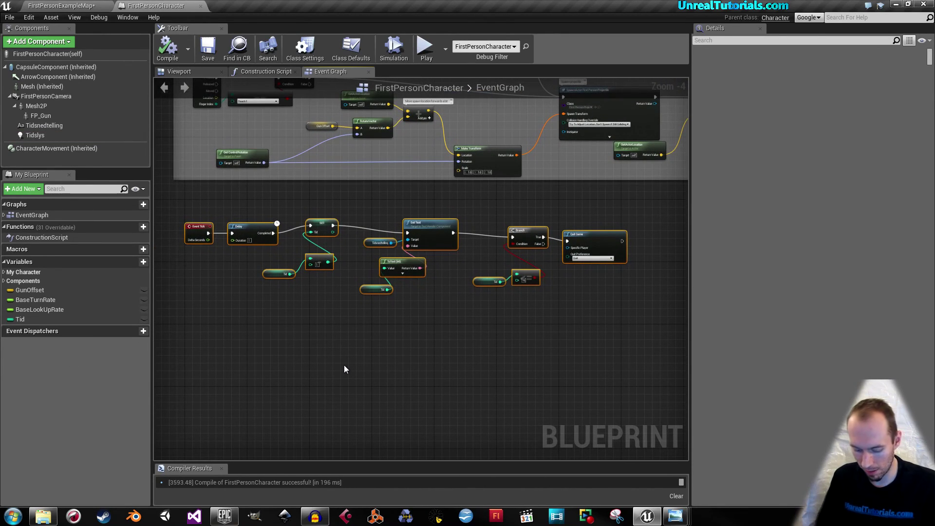
key(c)
text(Ne)
key(BackSpace)
key(BackSpace)
key(BackSpace)
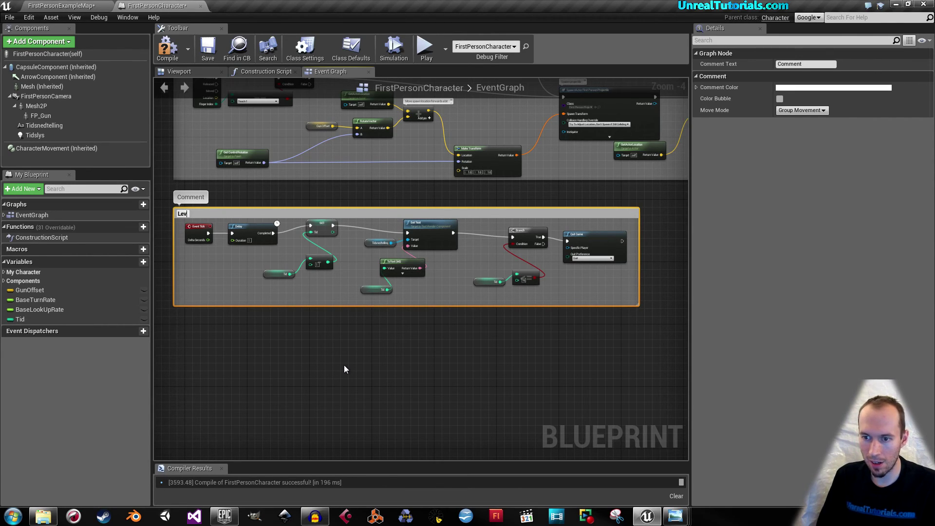
text(elnedtelling)
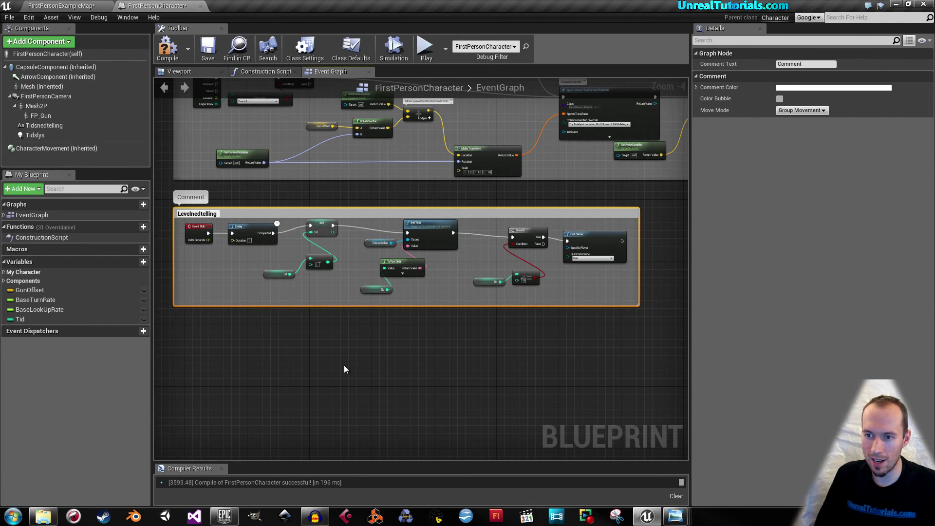
text(stid)
key(Return)
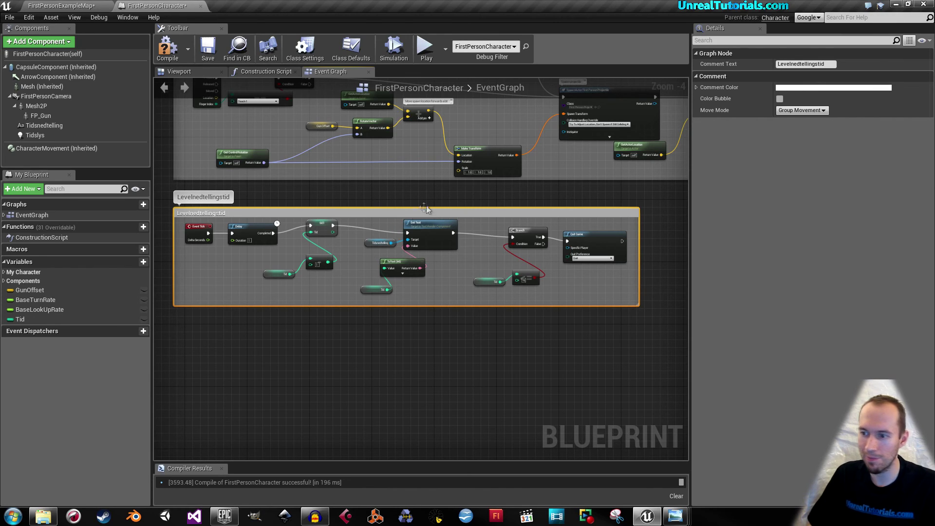
Enlarge the comment box slightly and set its Comment Color to green
drag(431, 209, 432, 202)
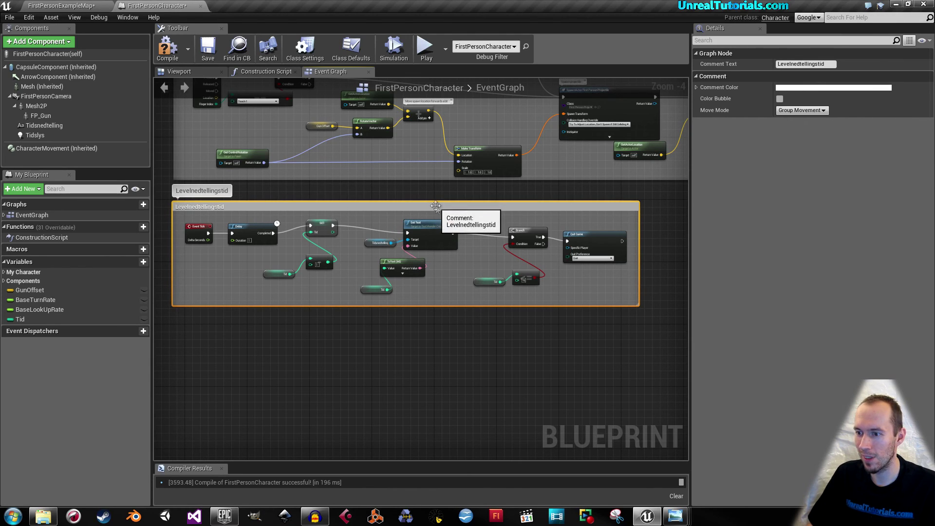
click(800, 89)
drag(837, 175, 794, 204)
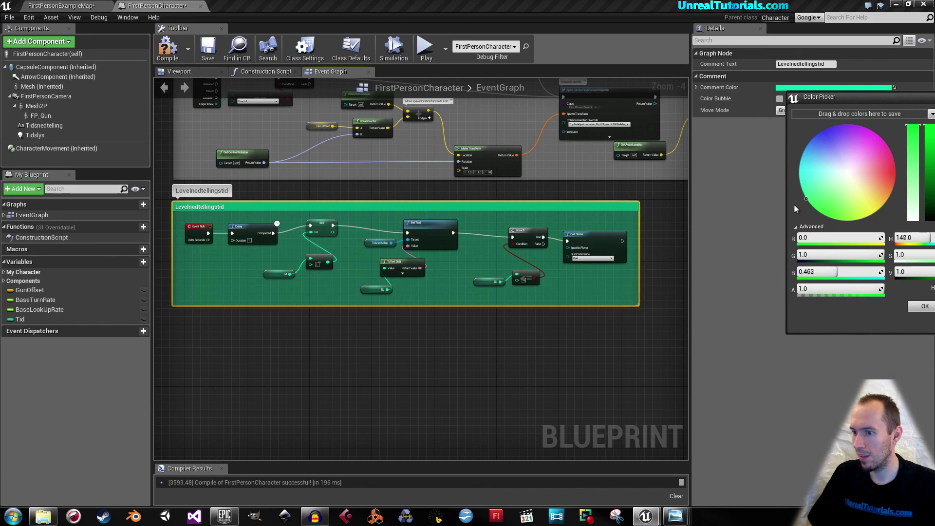
click(625, 220)
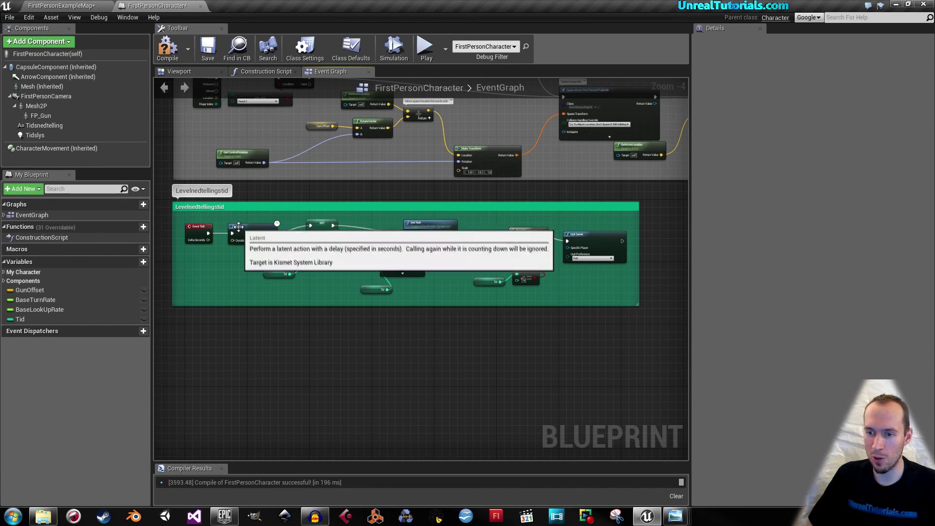
right_drag(333, 356, 353, 349)
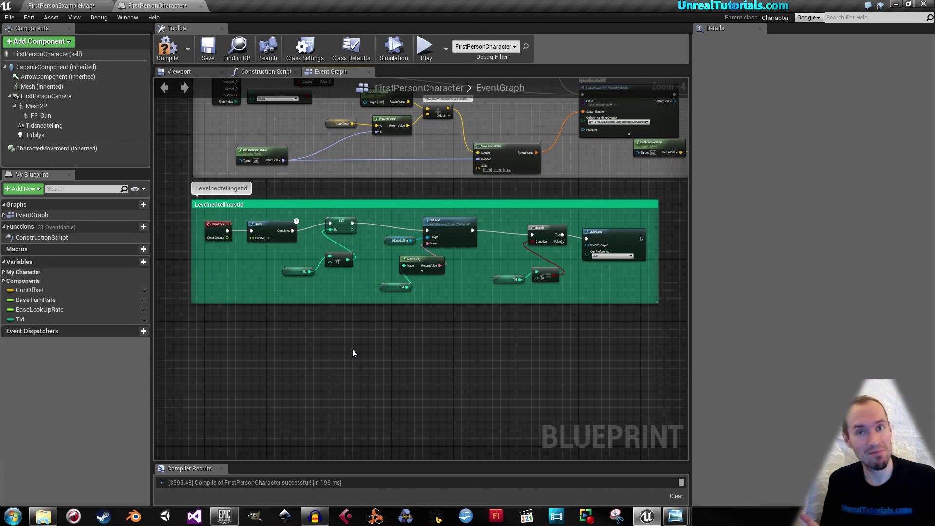